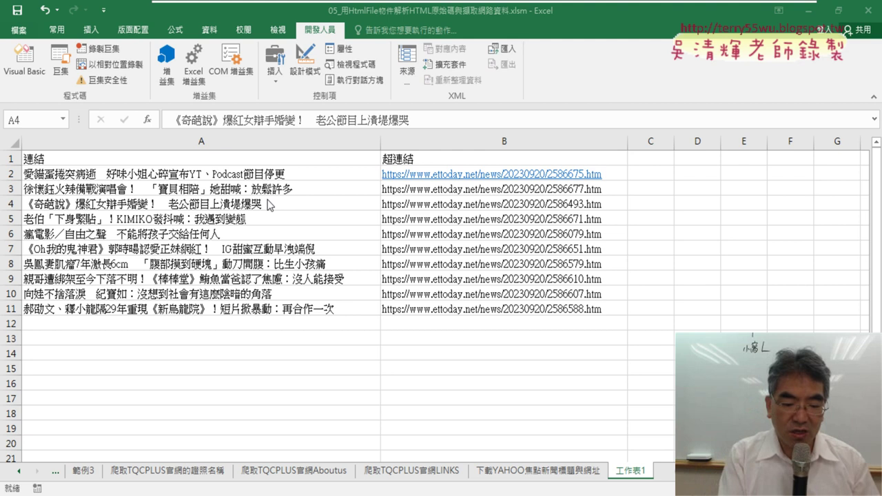
# Mark the B2 link with red annotation strokes, then clear the marks.
pyautogui.press('super+space')
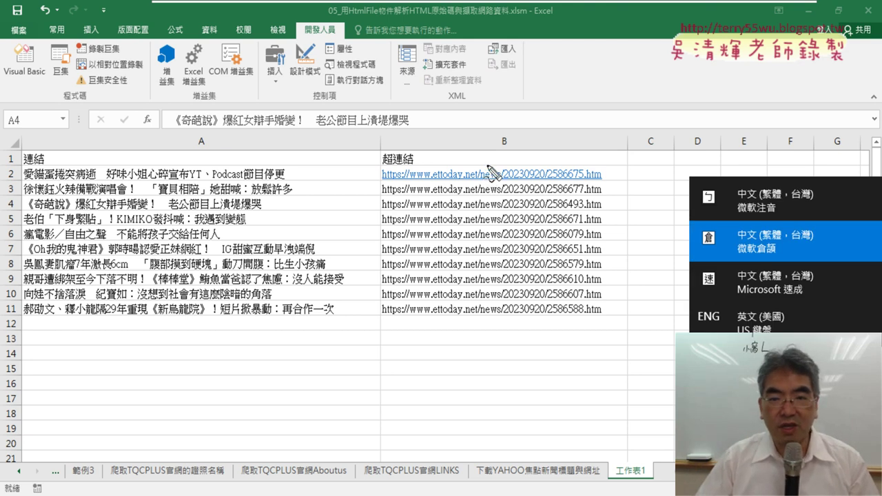
pyautogui.moveTo(477, 184); pyautogui.dragTo(488, 161)
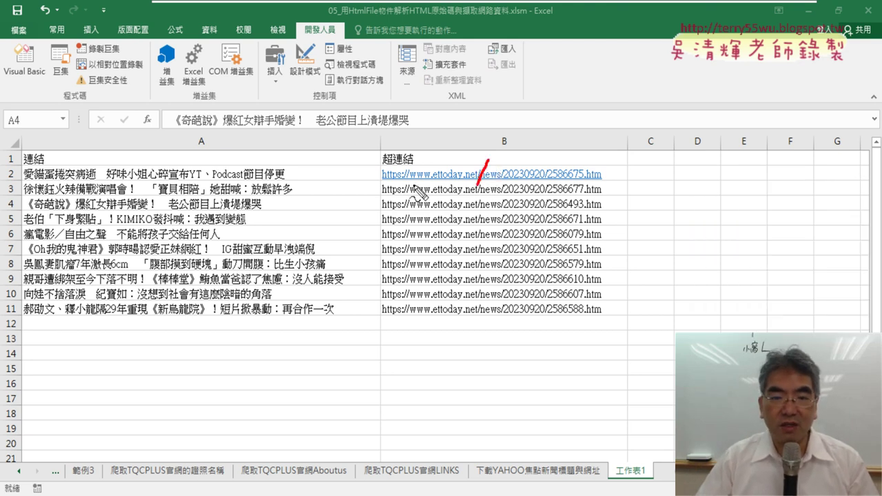
pyautogui.moveTo(386, 180); pyautogui.dragTo(483, 180)
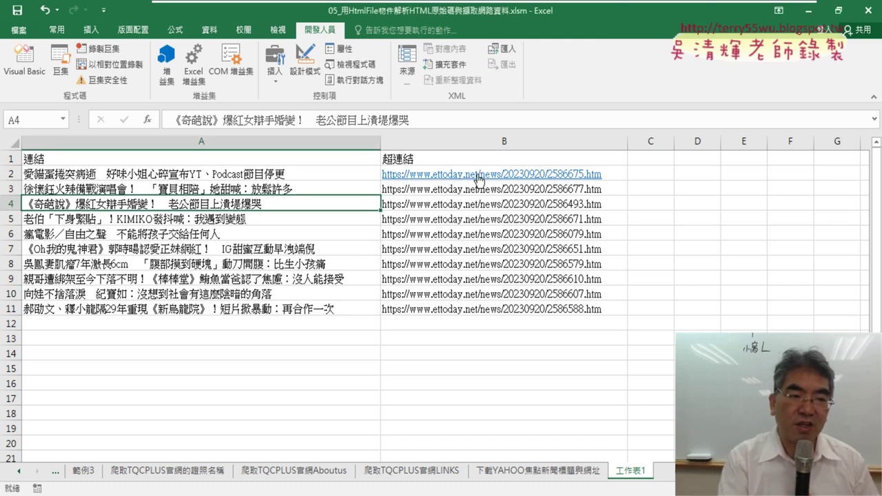
pyautogui.press('Escape')
# Open the VBA editor, enlarge it to show the whole macro, and run the ETtoday macro.
pyautogui.click(24, 62)
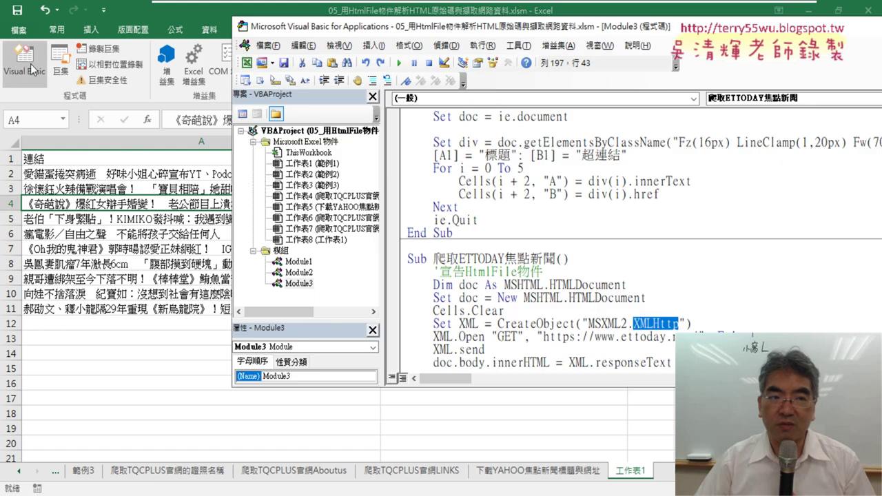
pyautogui.click(627, 296)
pyautogui.scroll(-1, 624, 331)
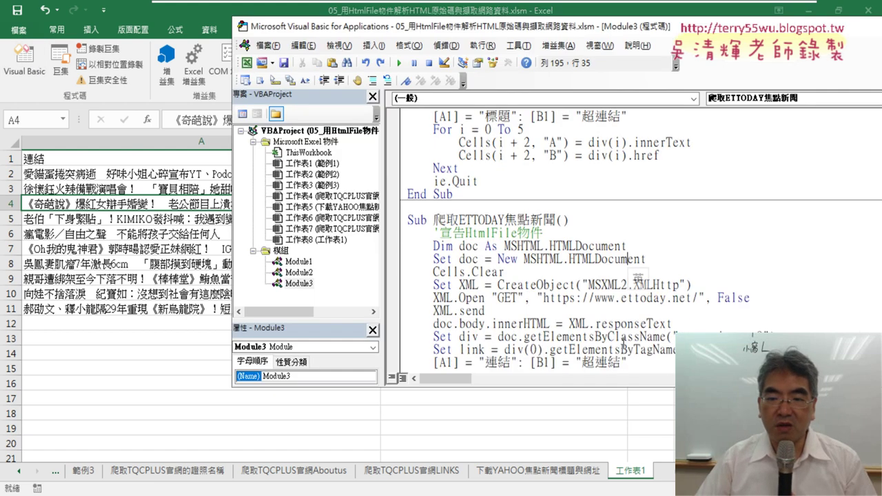
pyautogui.moveTo(617, 389); pyautogui.dragTo(617, 482)
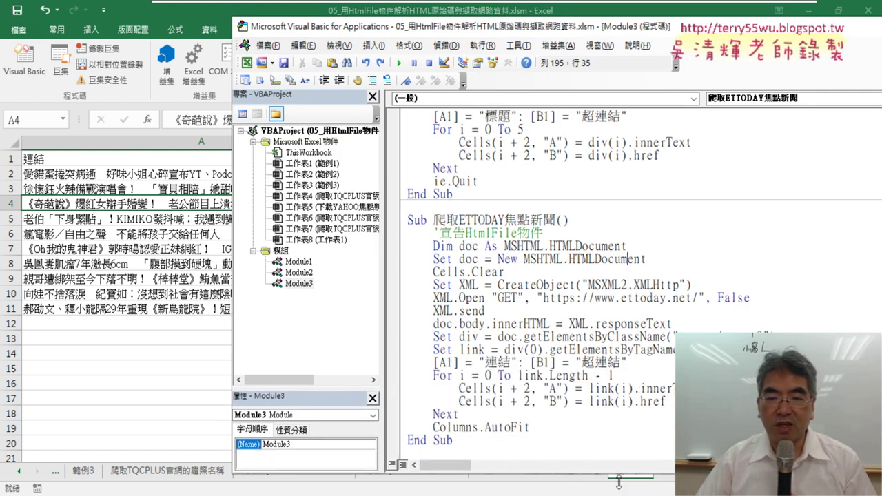
pyautogui.click(607, 389)
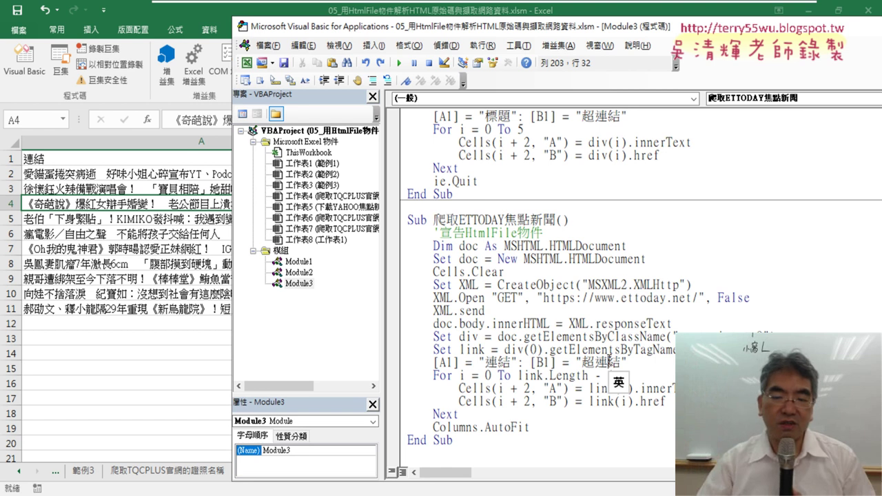
pyautogui.click(400, 64)
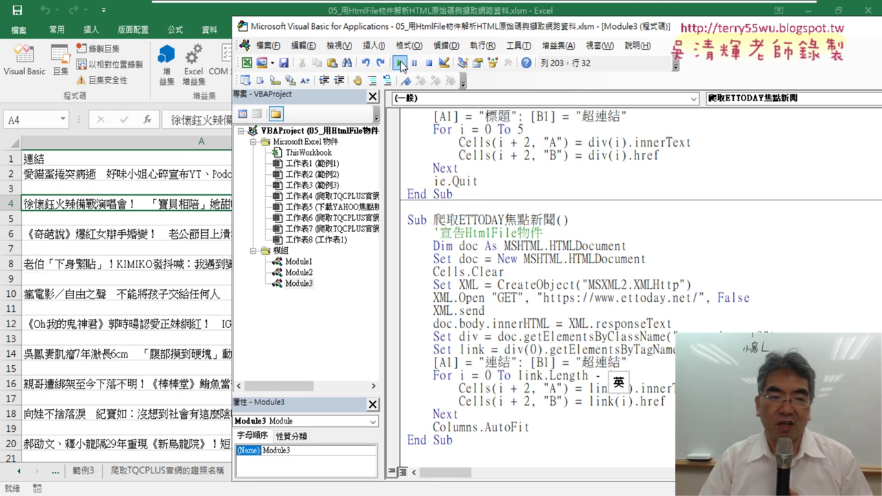
pyautogui.moveTo(479, 27); pyautogui.dragTo(764, 28)
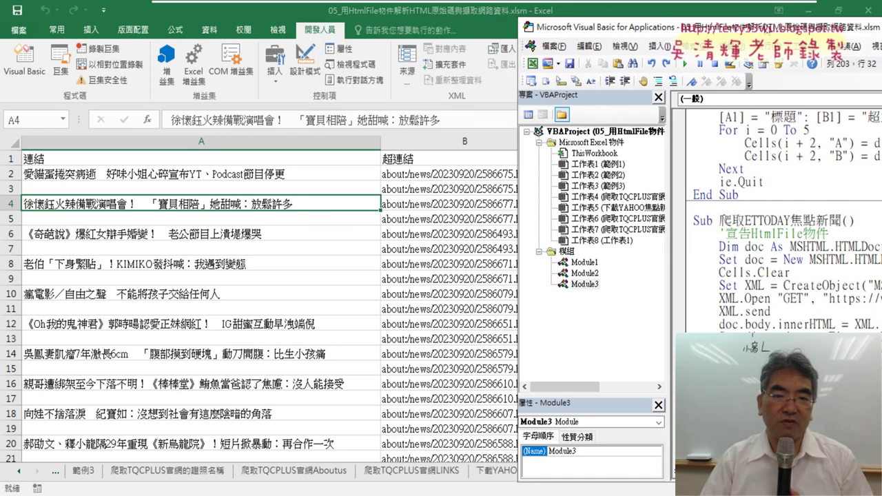
# Select blank rows 3 and 5 to show the gaps, then bring the macro editor back.
pyautogui.click(10, 188)
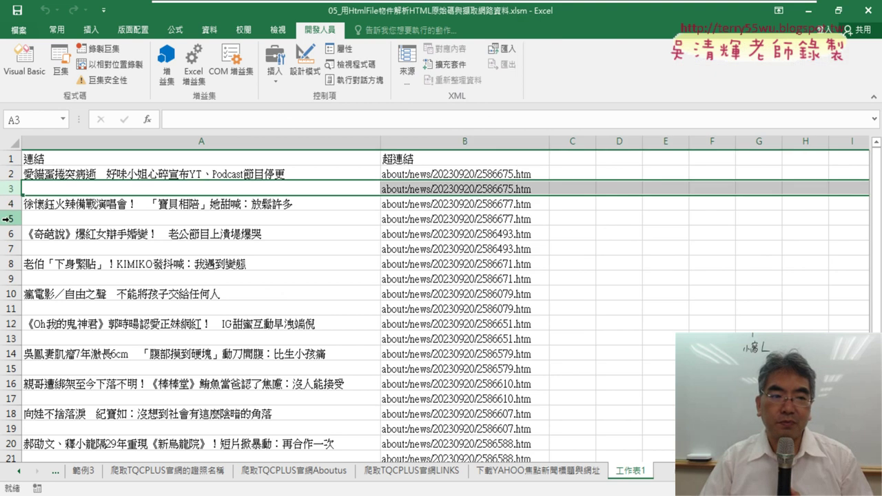
pyautogui.click(9, 218)
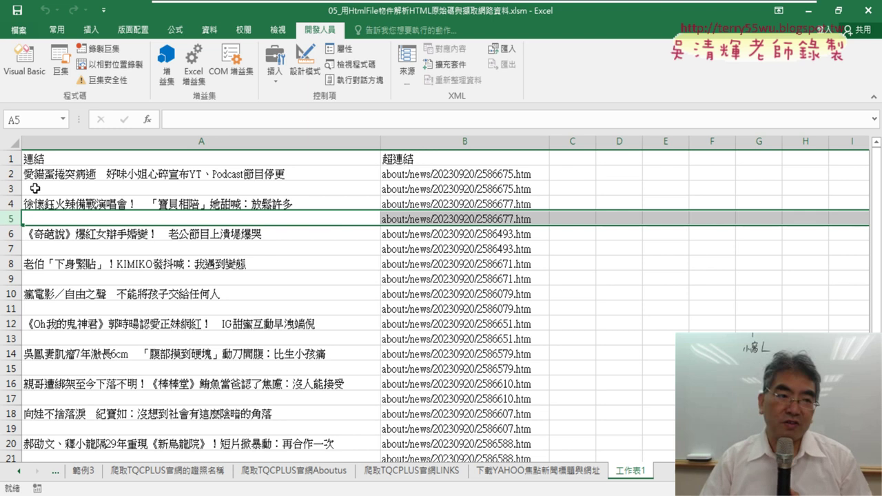
pyautogui.click(25, 59)
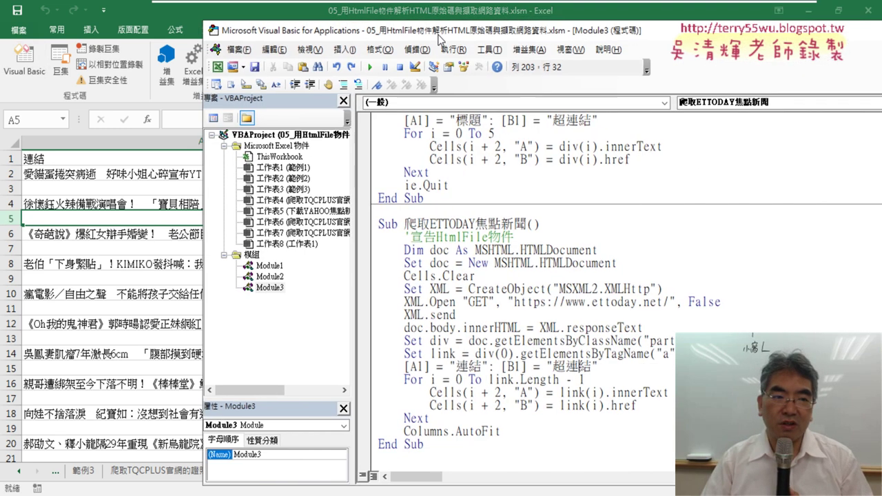
pyautogui.moveTo(615, 27); pyautogui.dragTo(285, 32)
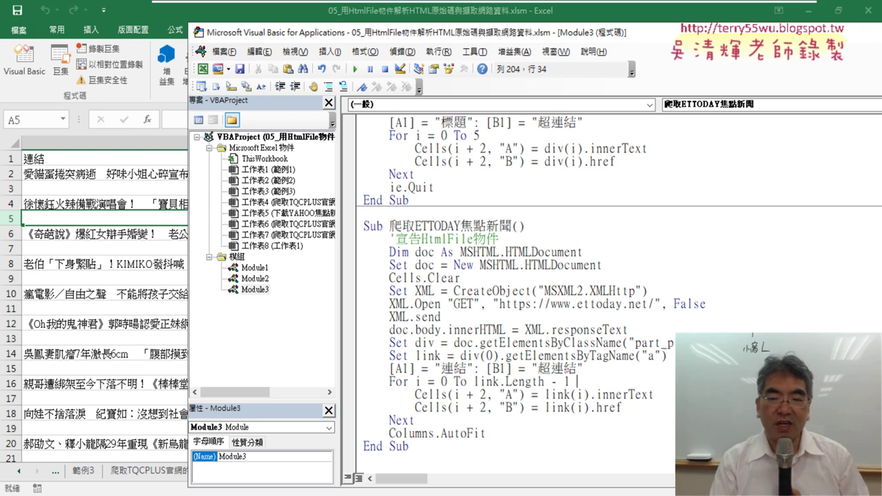
# Append Step 2 to the For i = 0 To link.Length - 1 loop line.
pyautogui.write('st')
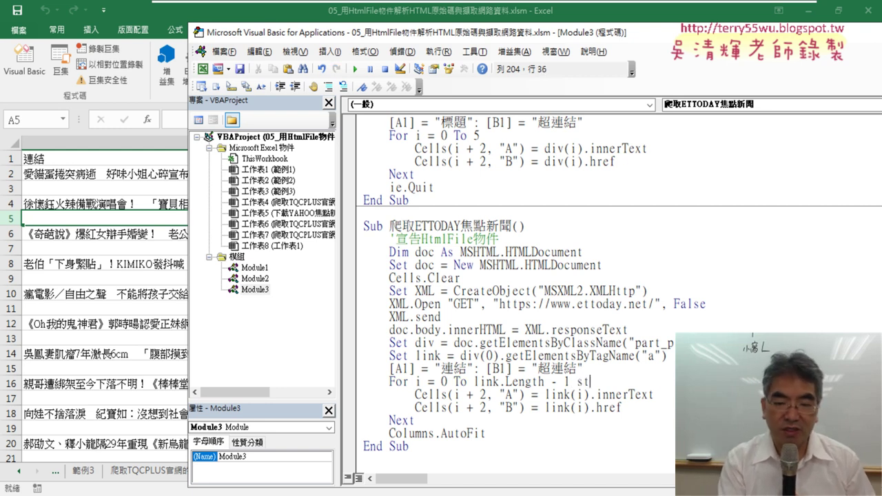
pyautogui.write('ep ')
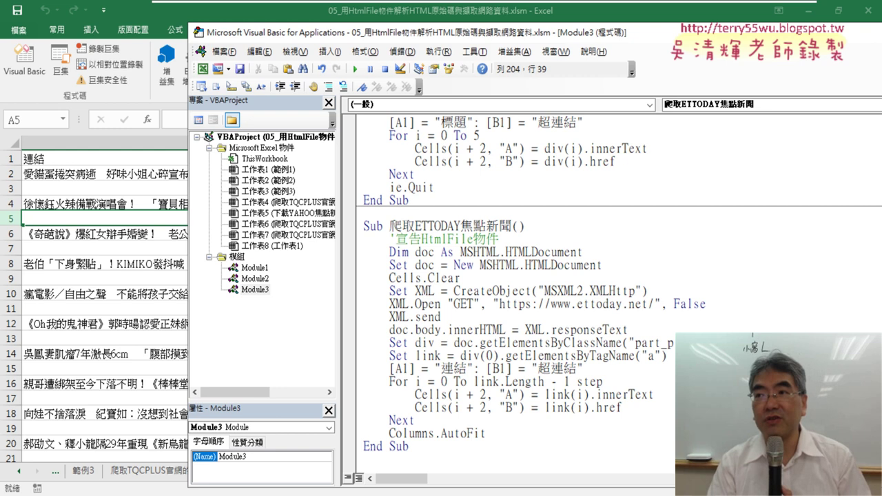
pyautogui.write('1')
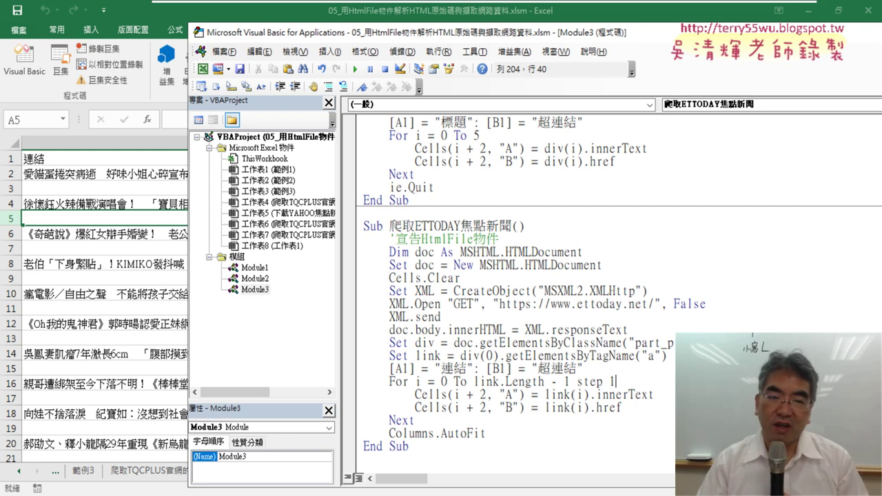
pyautogui.press('BackSpace')
pyautogui.write('2')
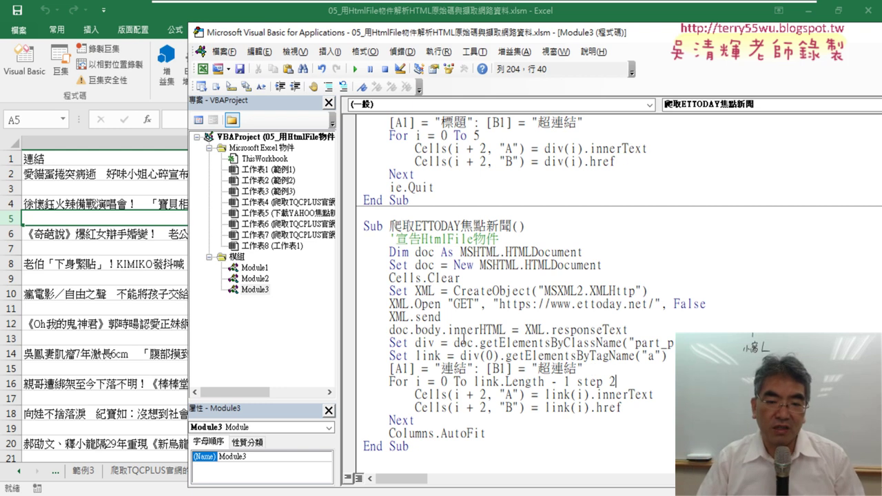
pyautogui.click(461, 340)
# Run the Step 2 macro, then change both Cells row indexes to i / 2 + 2.
pyautogui.click(353, 70)
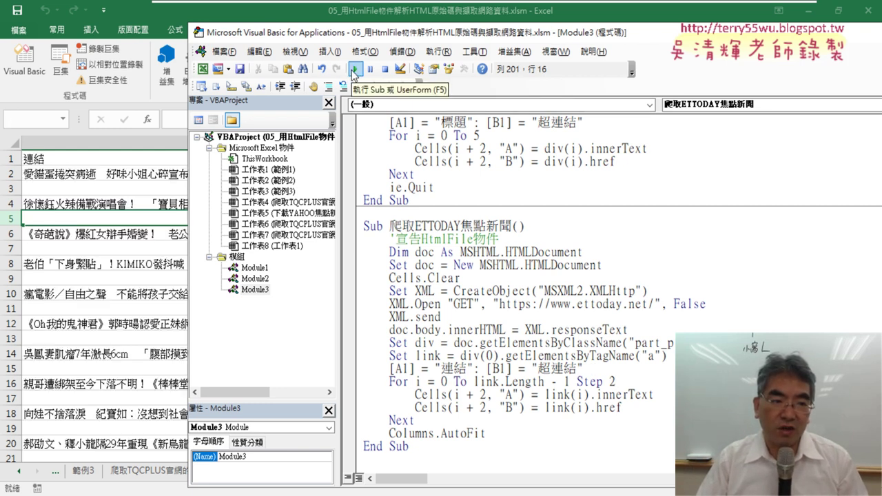
pyautogui.moveTo(402, 37)
pyautogui.mouseDown()
pyautogui.moveTo(578, 36)
pyautogui.moveTo(388, 44)
pyautogui.moveTo(427, 27)
pyautogui.mouseUp()
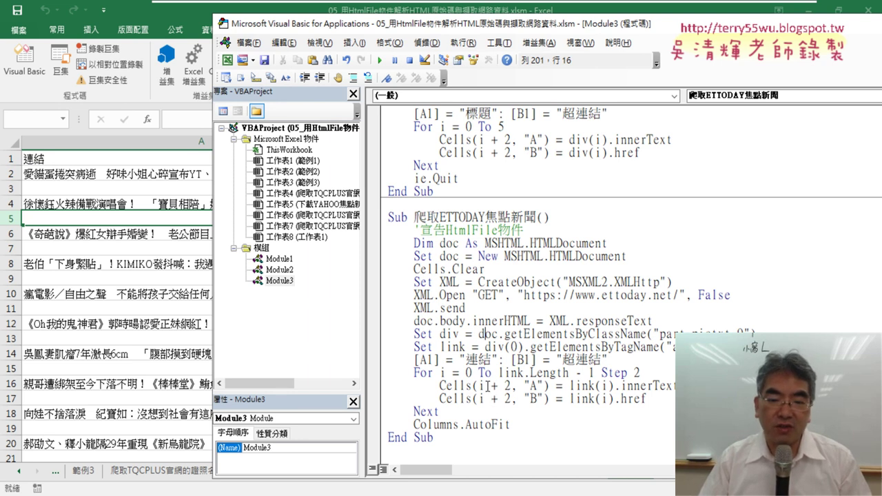
pyautogui.click(486, 386)
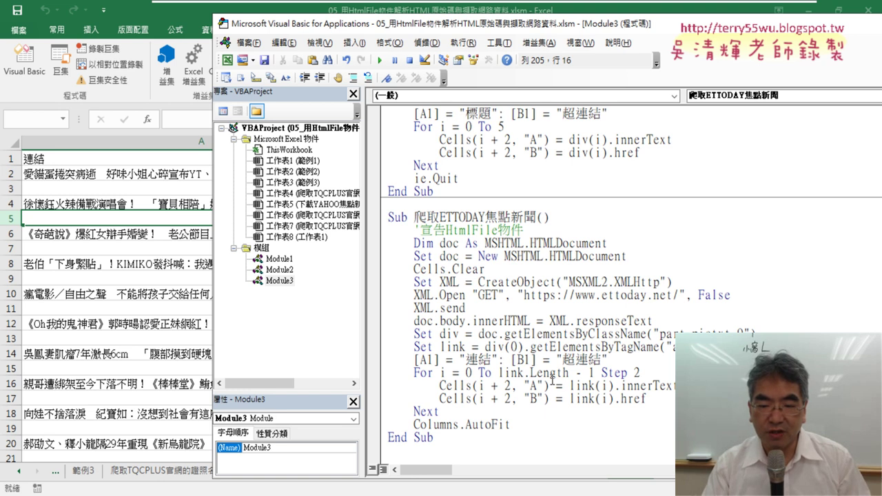
pyautogui.write('/2')
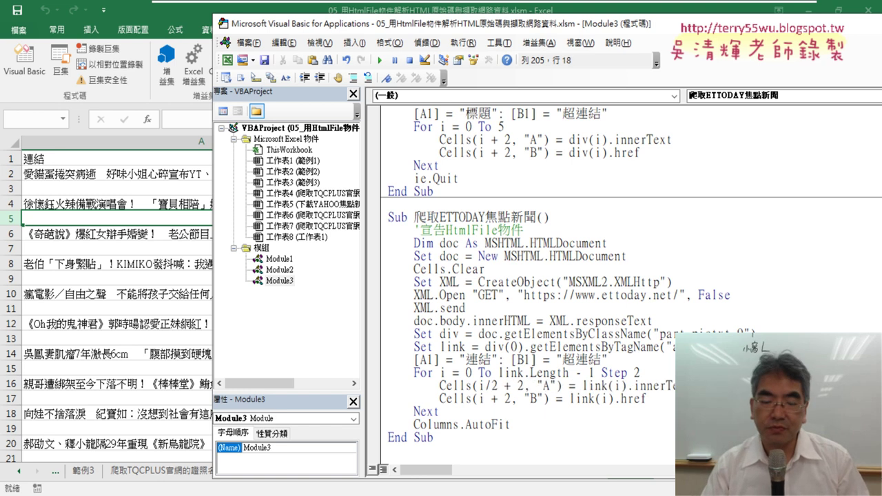
pyautogui.click(484, 398)
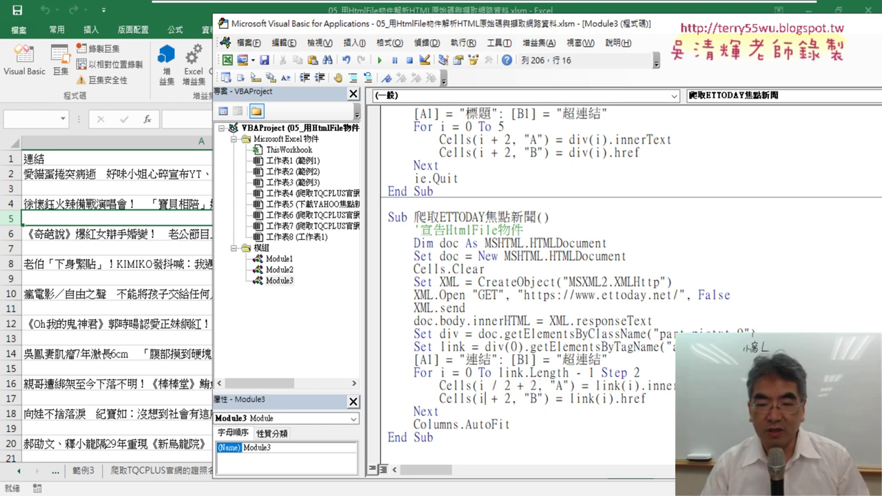
pyautogui.write('/2')
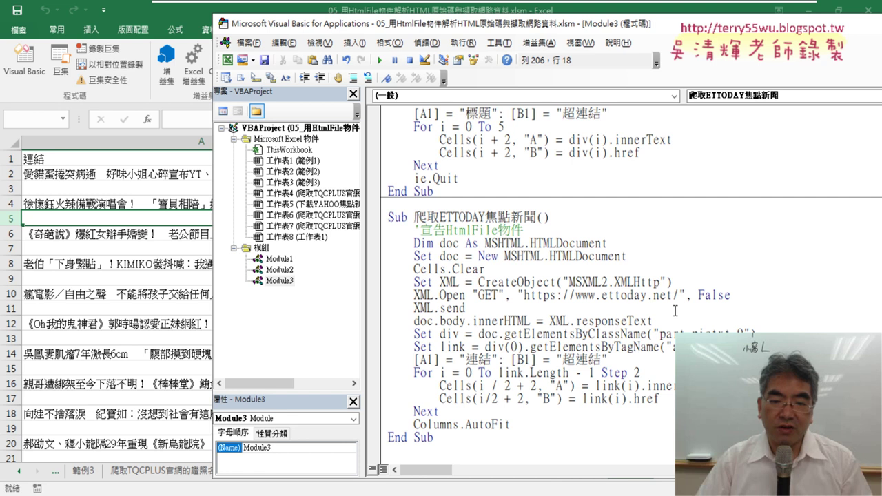
pyautogui.click(618, 282)
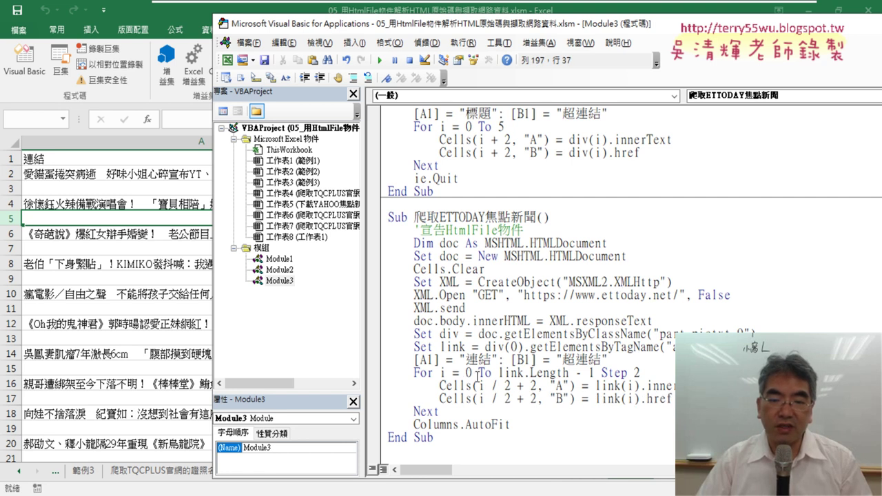
# Highlight i / 2 and Step 2 in the code to explain the row calculation.
pyautogui.moveTo(513, 387); pyautogui.dragTo(480, 389)
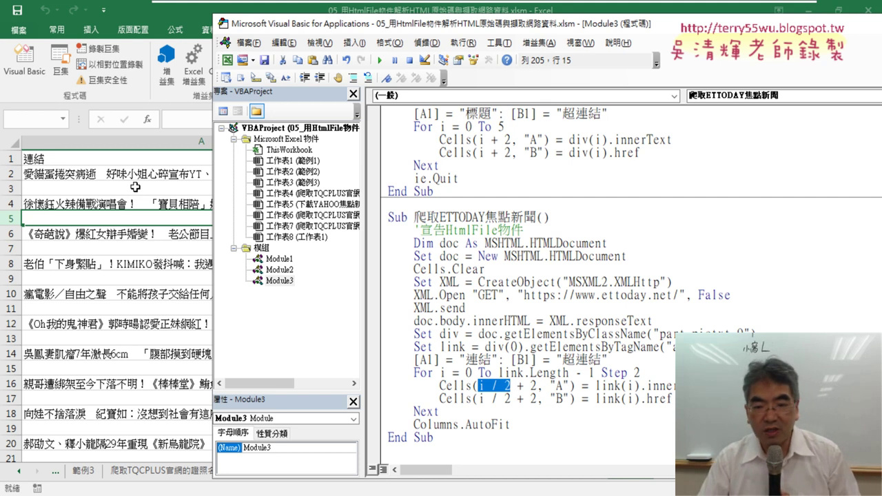
pyautogui.moveTo(595, 372); pyautogui.dragTo(641, 373)
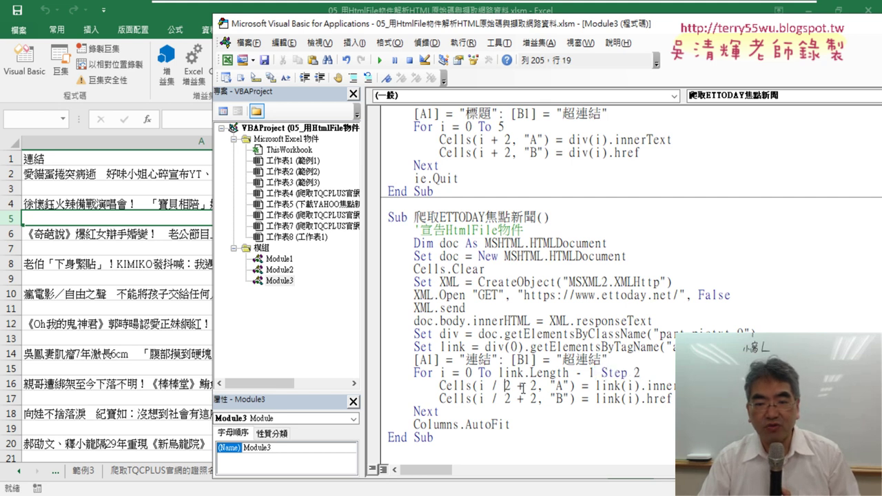
pyautogui.moveTo(516, 386)
pyautogui.mouseDown()
pyautogui.moveTo(491, 388)
pyautogui.moveTo(491, 398)
pyautogui.mouseUp()
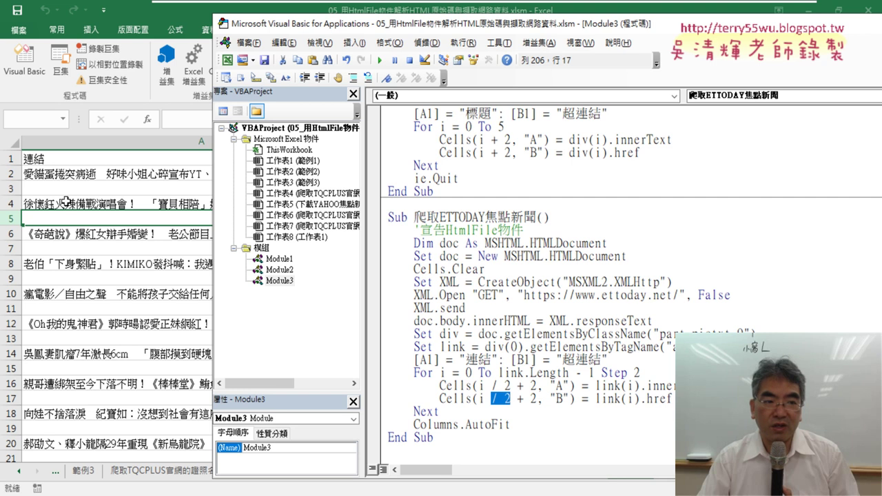
# Rerun the corrected macro and arrange the windows to view the headlines in rows 2–11.
pyautogui.click(379, 62)
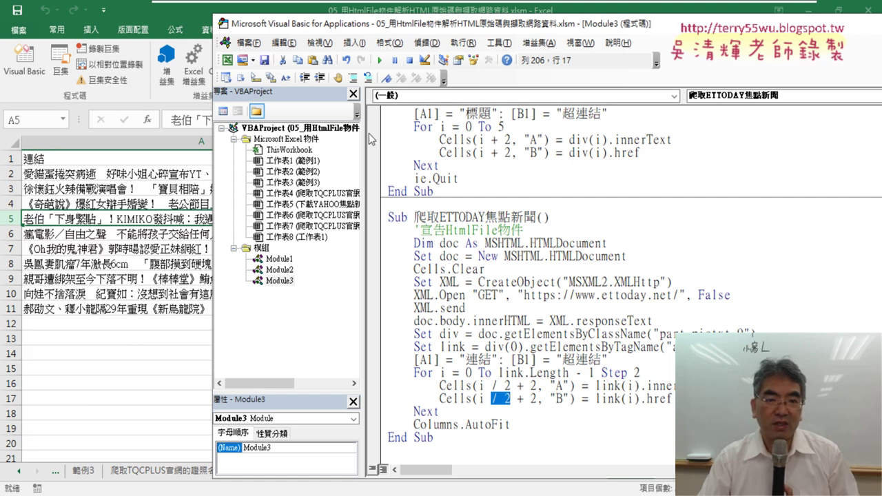
pyautogui.moveTo(363, 140); pyautogui.dragTo(272, 141)
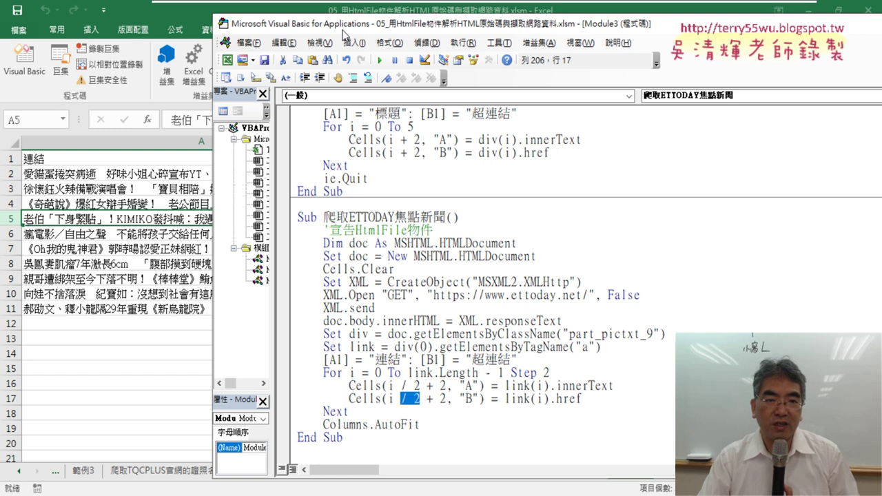
pyautogui.moveTo(343, 32); pyautogui.dragTo(487, 33)
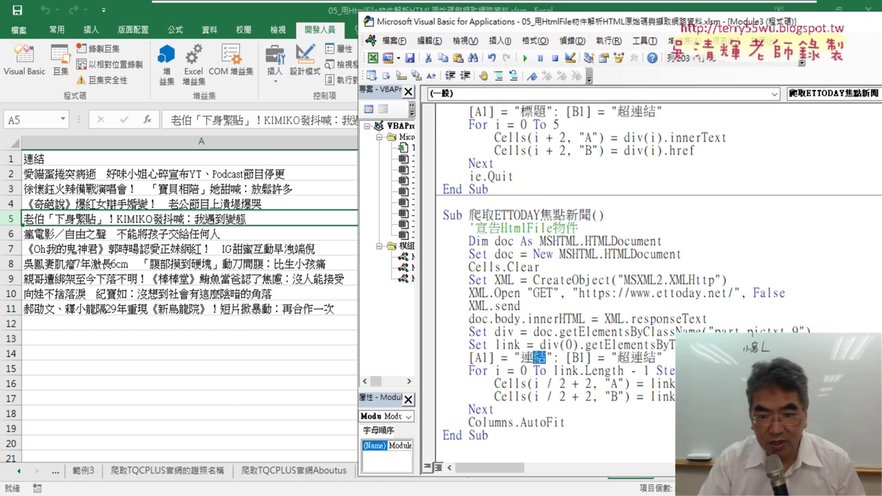
# Replace the A1 header text with 標題 so the line reads [A1] = "標題".
pyautogui.doubleClick(531, 357)
pyautogui.press('Delete')
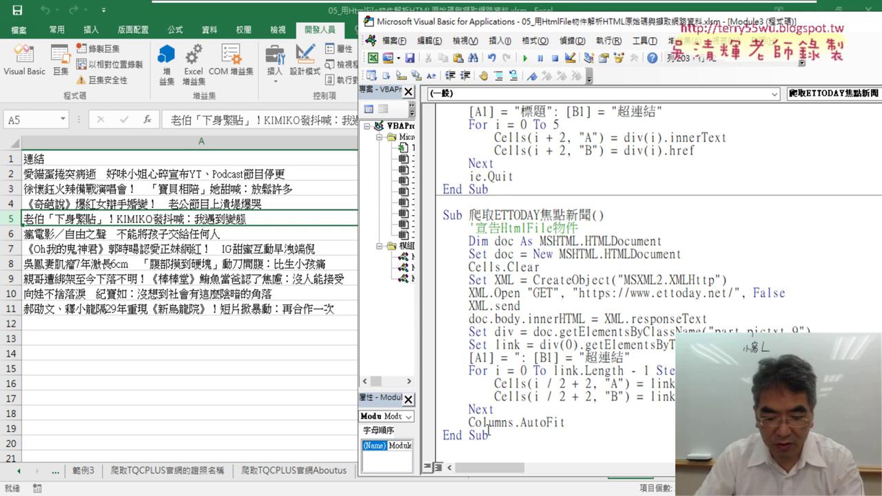
pyautogui.write('標ㄊㄧ6')
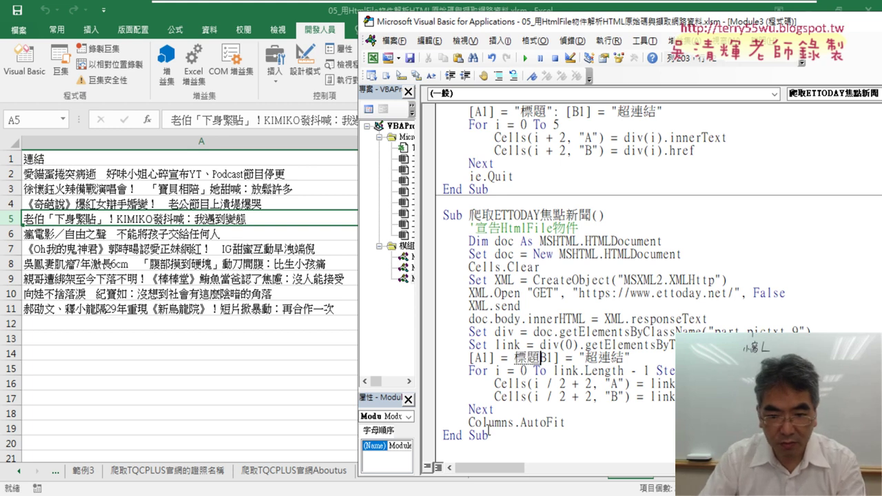
pyautogui.press('Return')
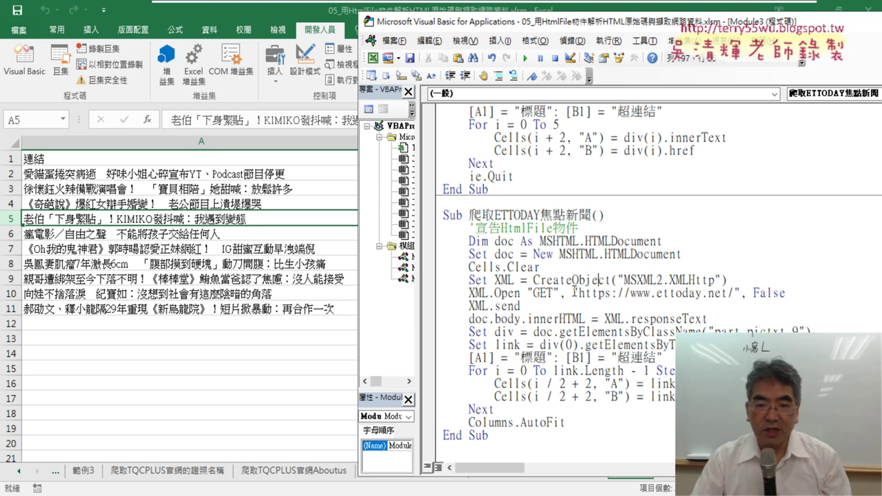
# Annotate Step and / 2 in the loop code, clear the marks, and return to the worksheet.
pyautogui.click(555, 391)
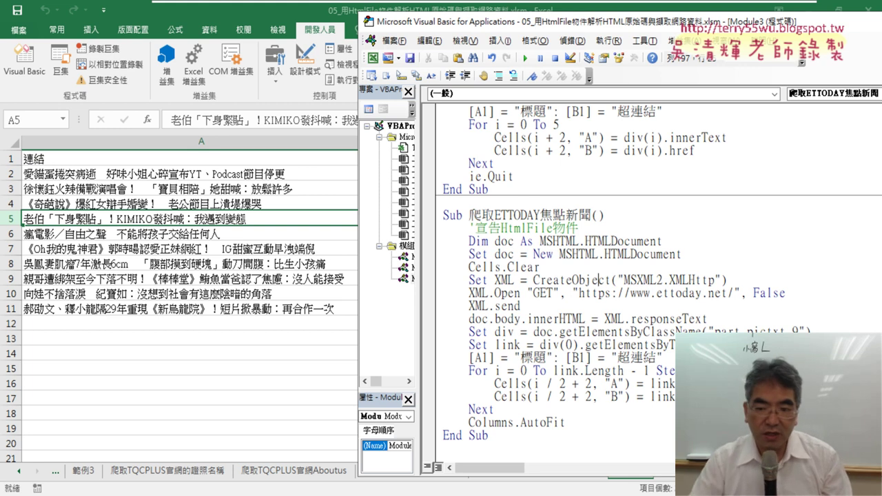
pyautogui.moveTo(674, 380); pyautogui.dragTo(674, 359)
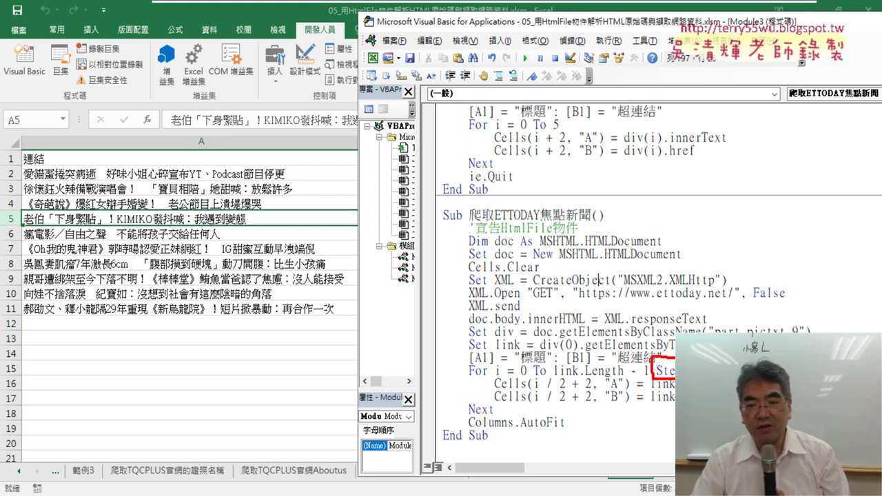
pyautogui.moveTo(549, 390)
pyautogui.mouseDown()
pyautogui.moveTo(569, 390)
pyautogui.moveTo(569, 402)
pyautogui.mouseUp()
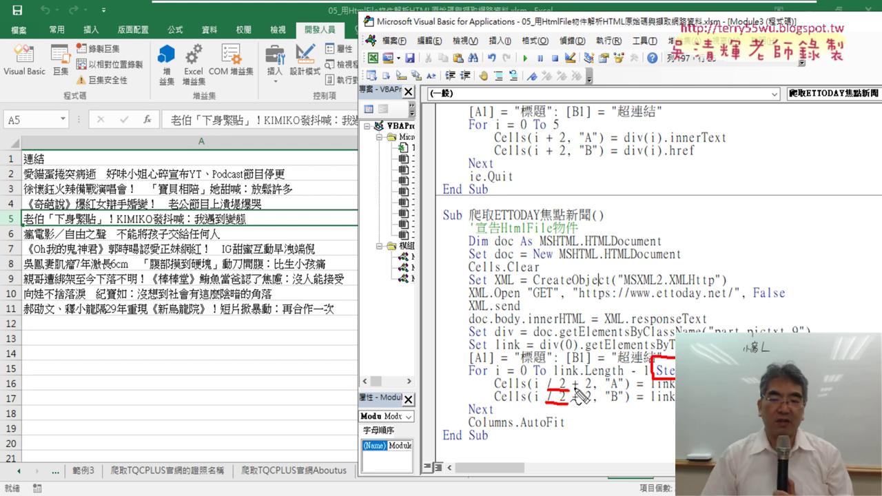
pyautogui.press('Escape')
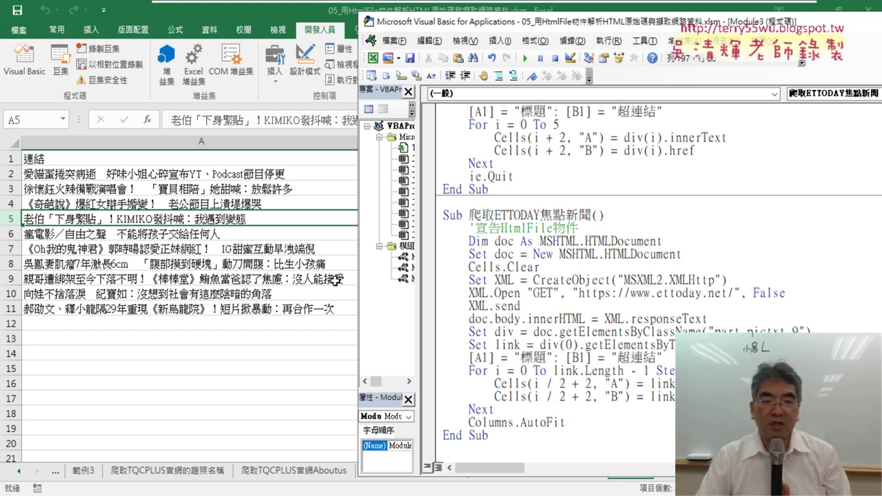
pyautogui.click(243, 364)
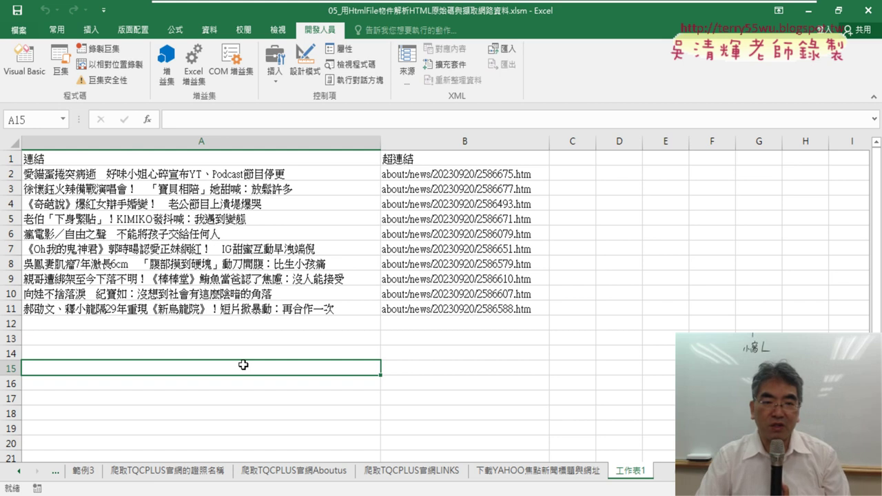
# Select column B to inspect its about:/news/ links, then reopen the VBA editor.
pyautogui.click(417, 141)
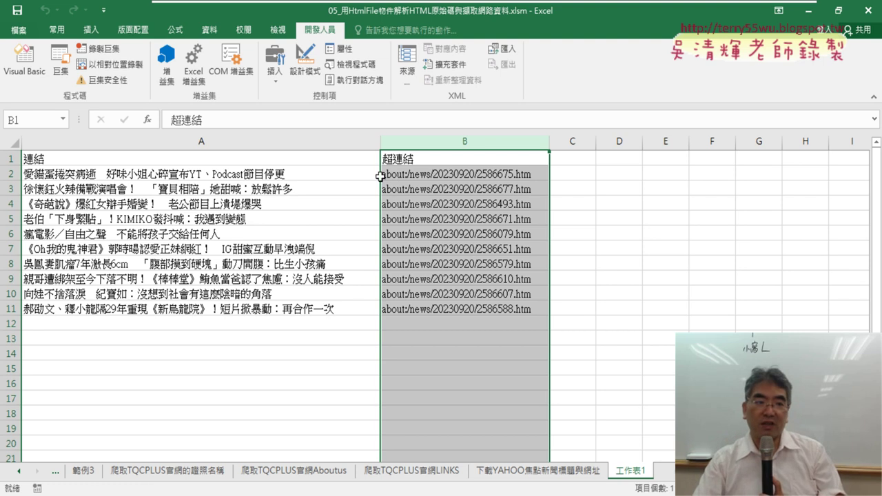
pyautogui.click(24, 61)
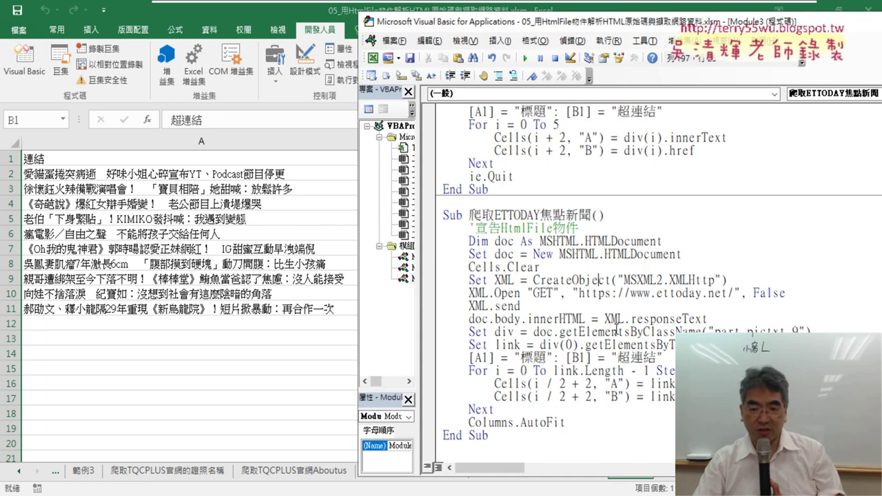
# Wrap column B's link(i).href in Mid(…, 7, 99) and rerun the macro.
pyautogui.click(651, 396)
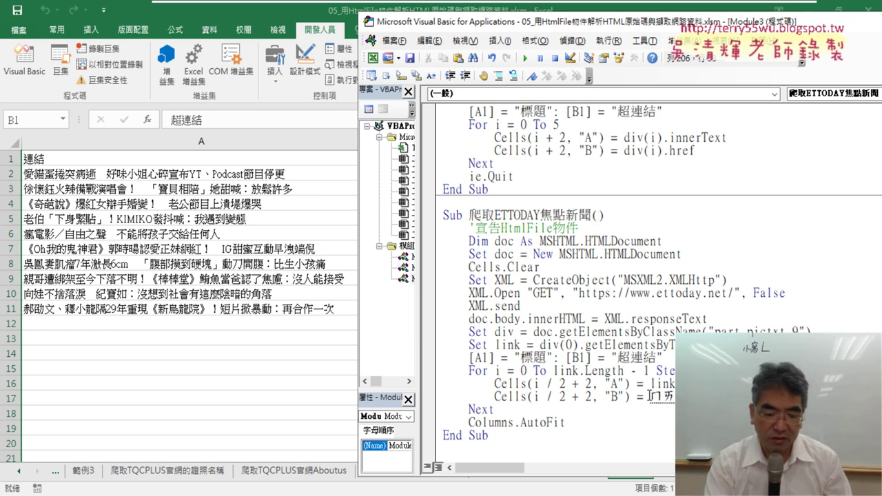
pyautogui.write('d')
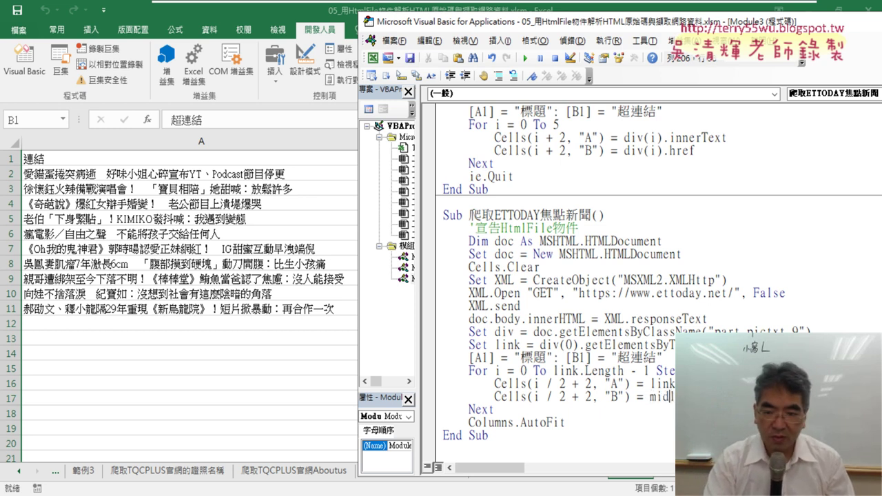
pyautogui.write('(')
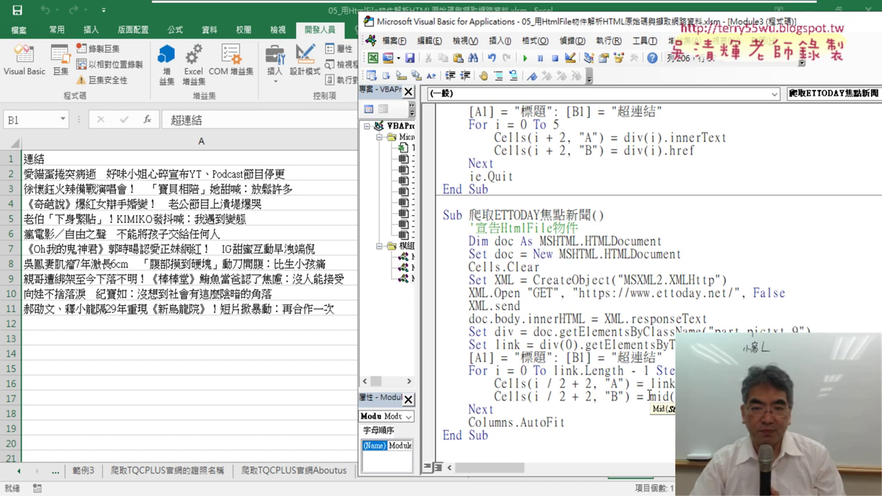
pyautogui.moveTo(486, 27); pyautogui.dragTo(590, 27)
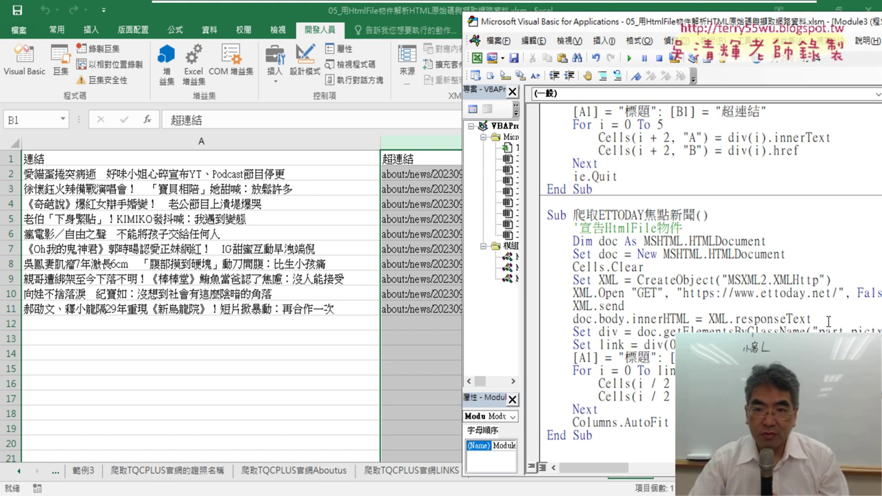
pyautogui.moveTo(674, 23); pyautogui.dragTo(506, 22)
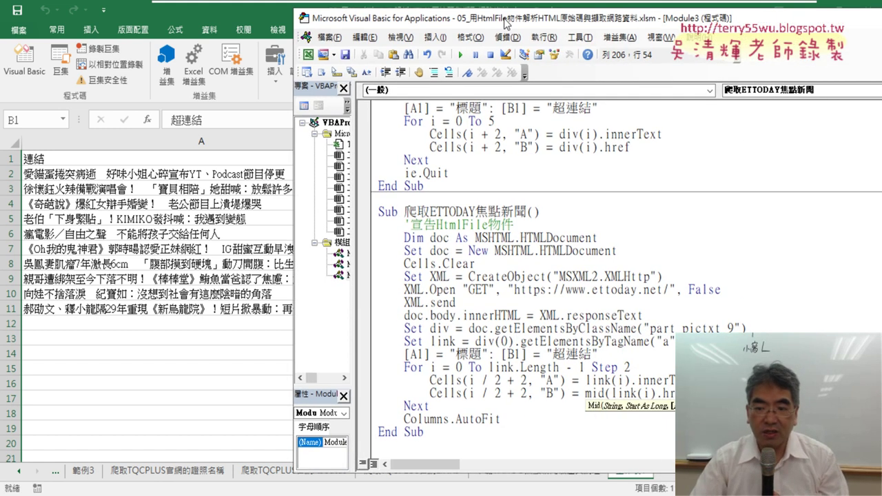
pyautogui.write(')')
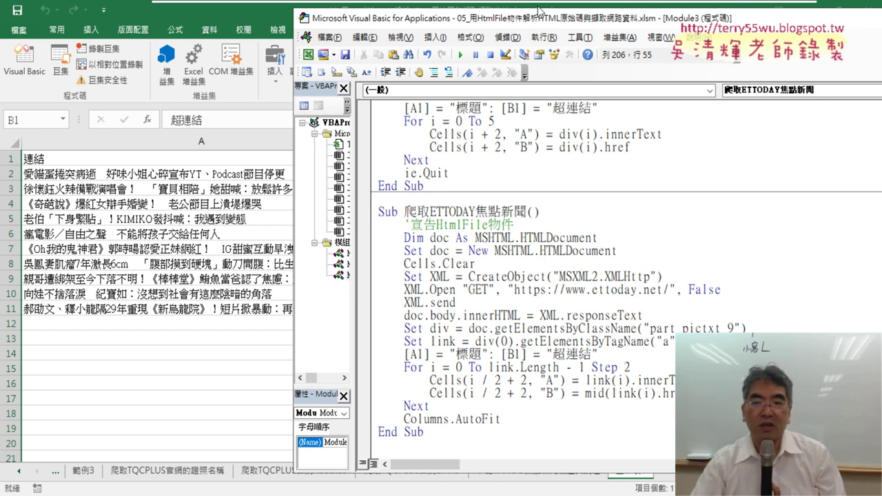
pyautogui.moveTo(578, 27); pyautogui.dragTo(742, 29)
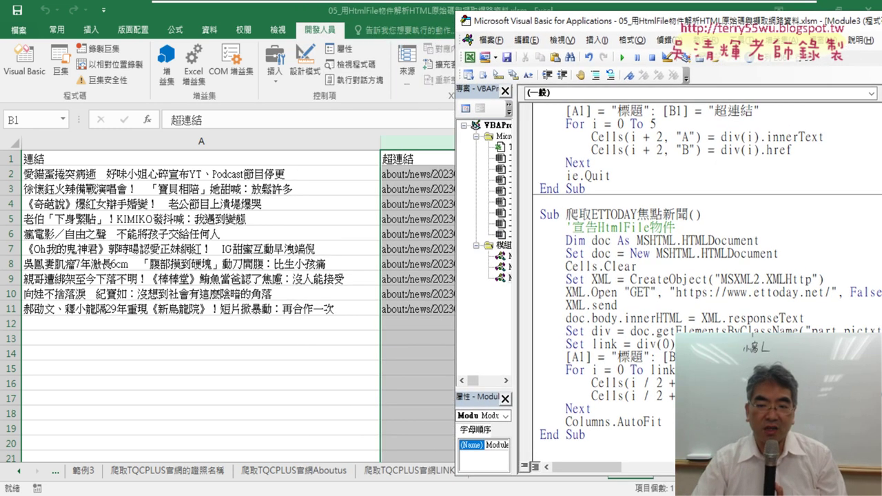
pyautogui.click(623, 59)
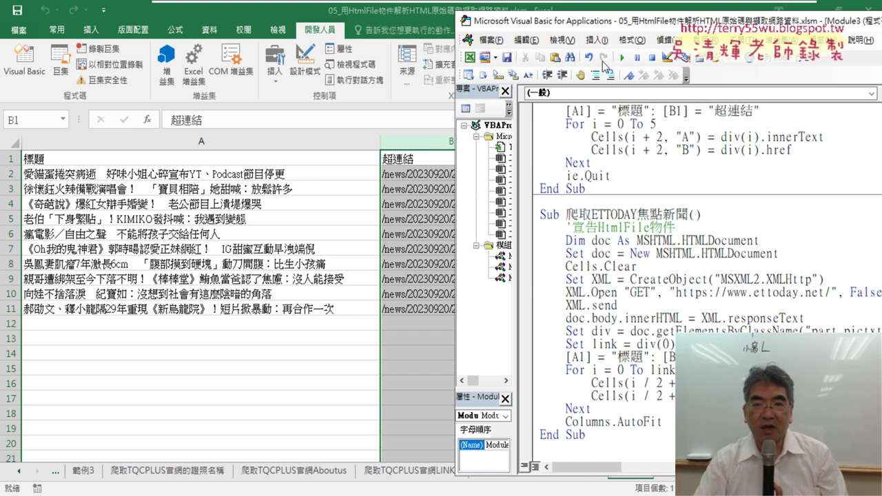
pyautogui.moveTo(624, 25); pyautogui.dragTo(341, 16)
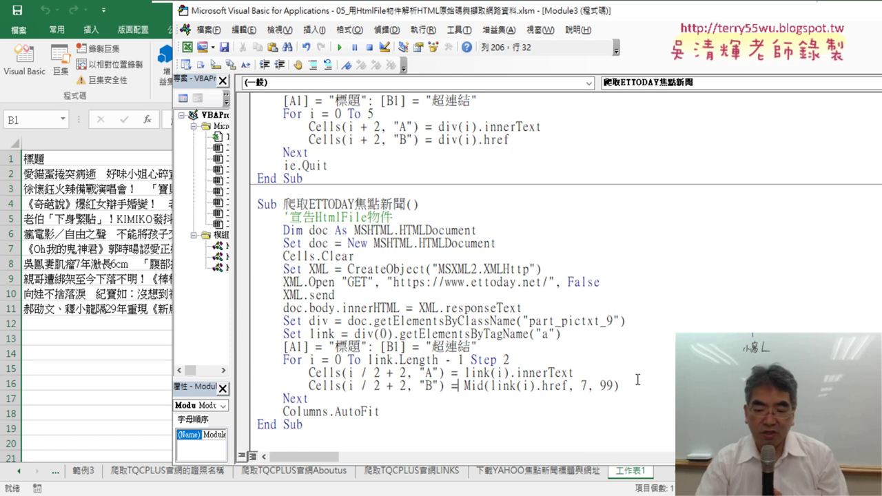
pyautogui.write('""')
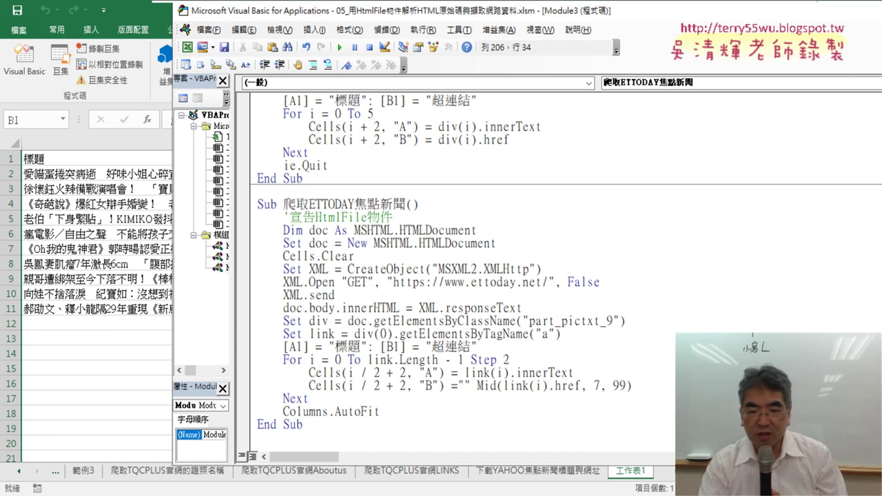
pyautogui.write(' &')
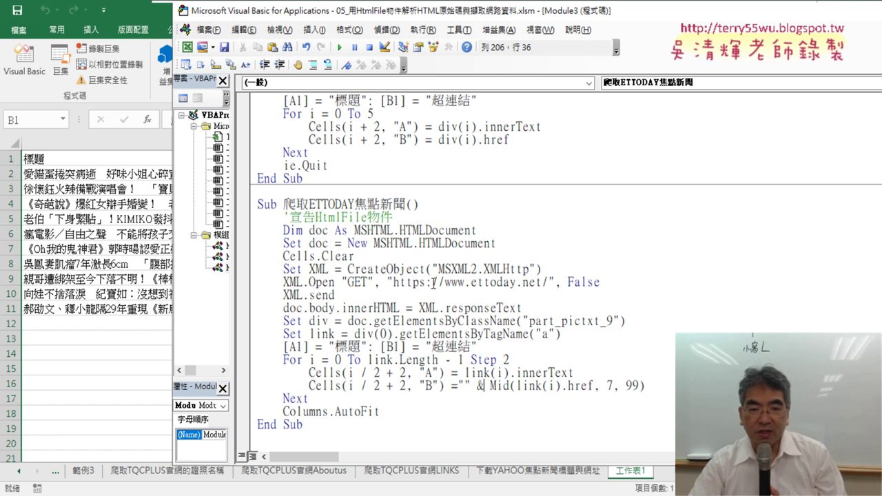
pyautogui.moveTo(392, 281); pyautogui.dragTo(542, 286)
pyautogui.hotkey('ctrl', 'c')
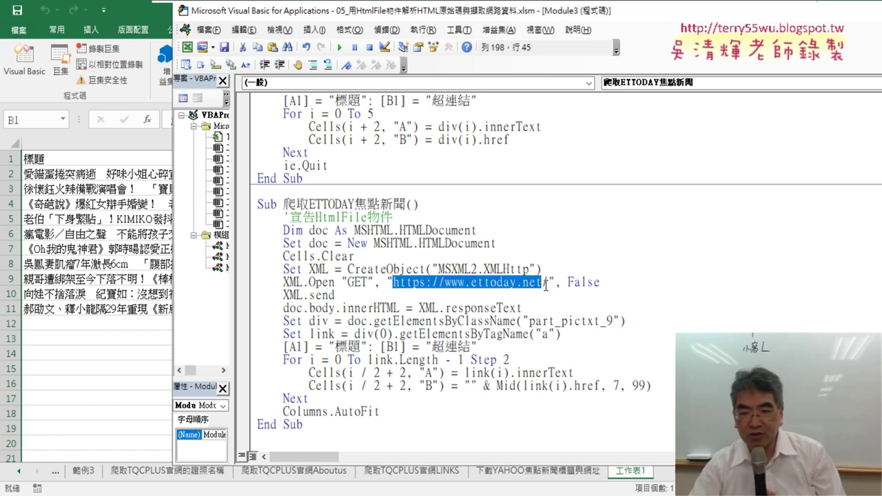
pyautogui.moveTo(529, 11)
pyautogui.mouseDown()
pyautogui.moveTo(854, 36)
pyautogui.moveTo(501, 21)
pyautogui.mouseUp()
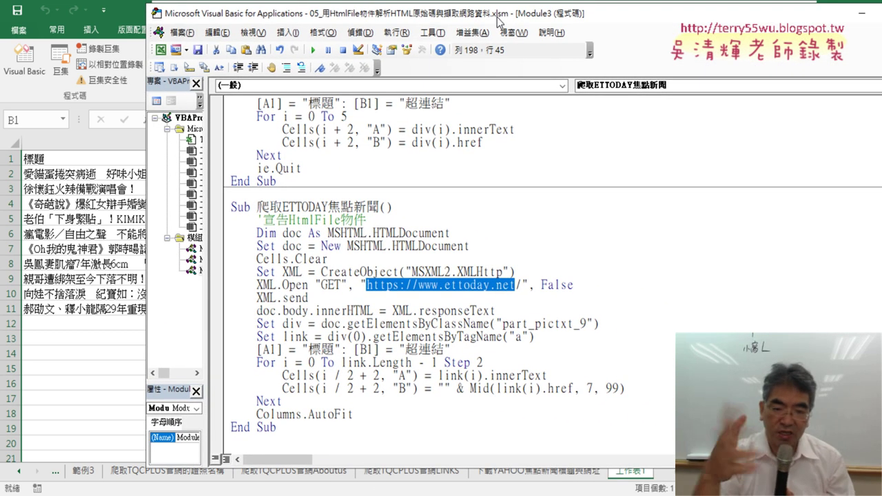
pyautogui.click(444, 377)
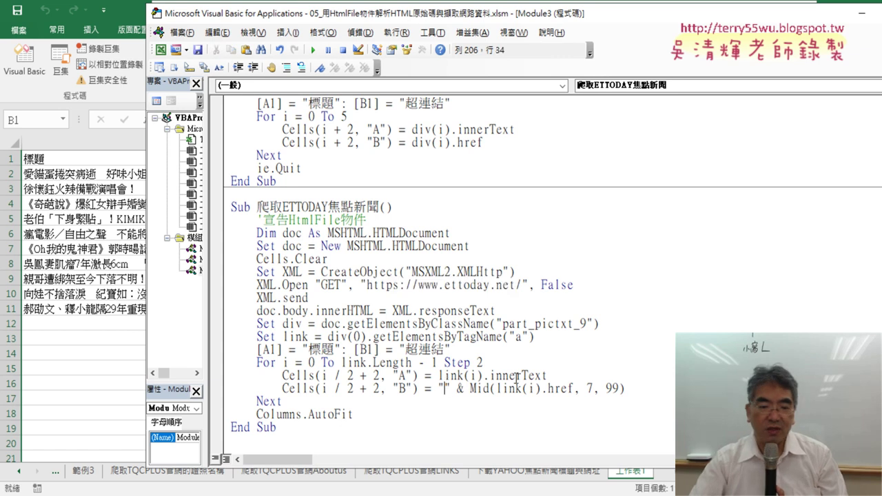
pyautogui.hotkey('ctrl', 'v')
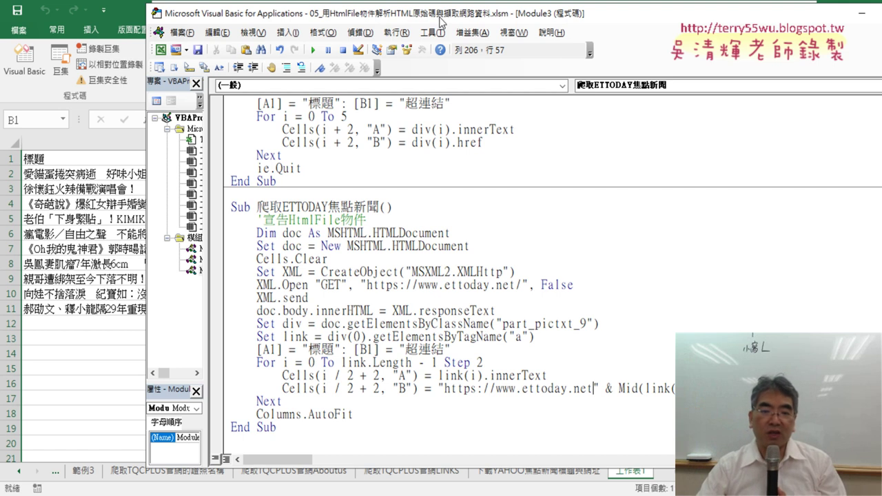
pyautogui.moveTo(441, 23); pyautogui.dragTo(784, 30)
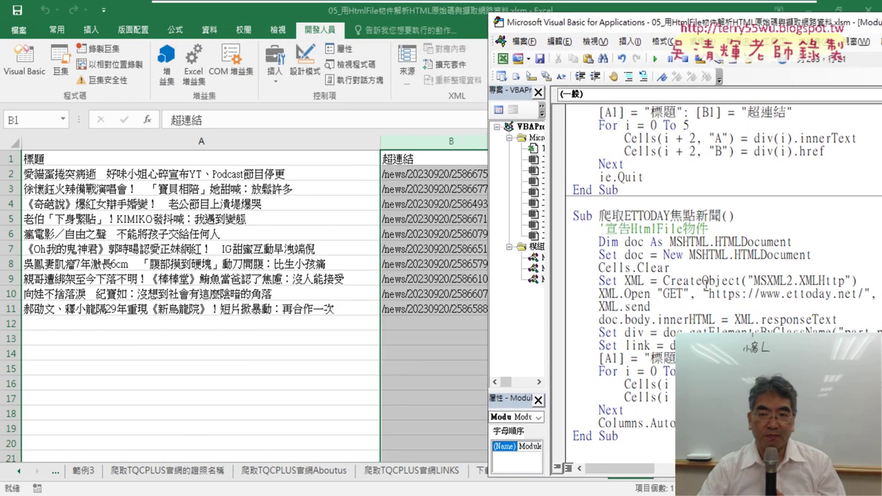
pyautogui.click(655, 59)
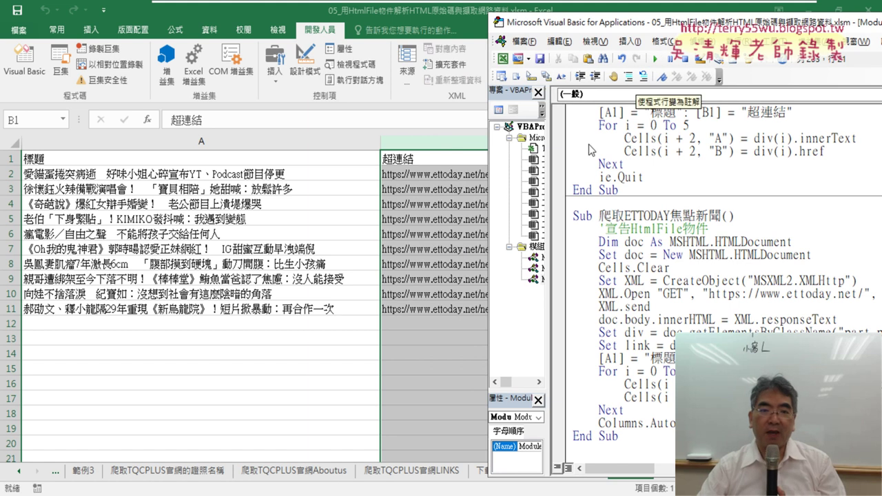
pyautogui.click(434, 186)
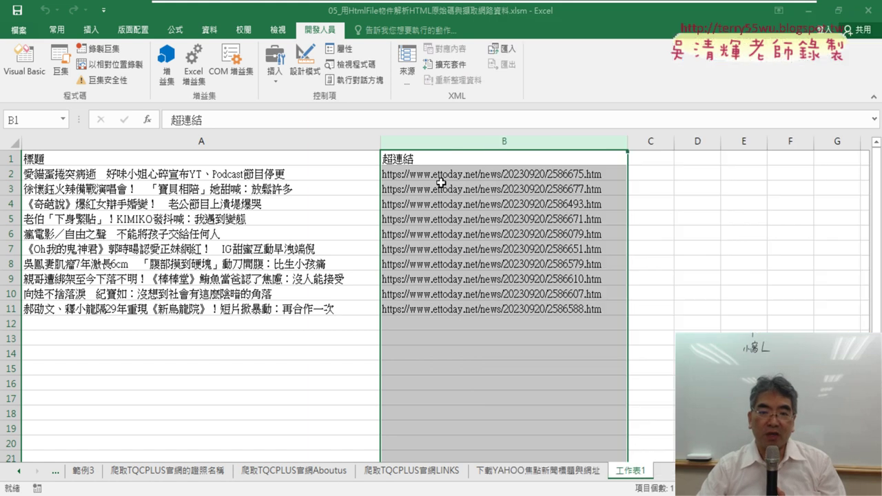
pyautogui.click(501, 174)
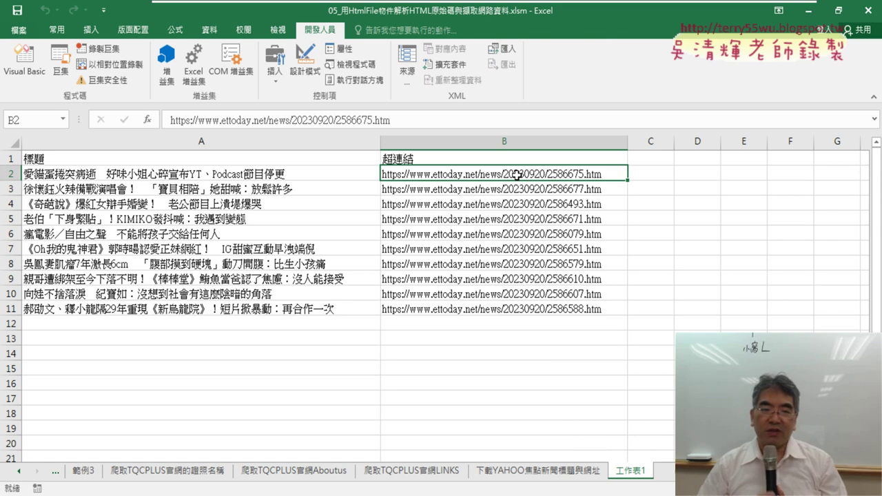
# Annotate the macro code with the pen: underline Step 2, the getElementsByTagName line and the /2 row formulas.
pyautogui.click(8, 72)
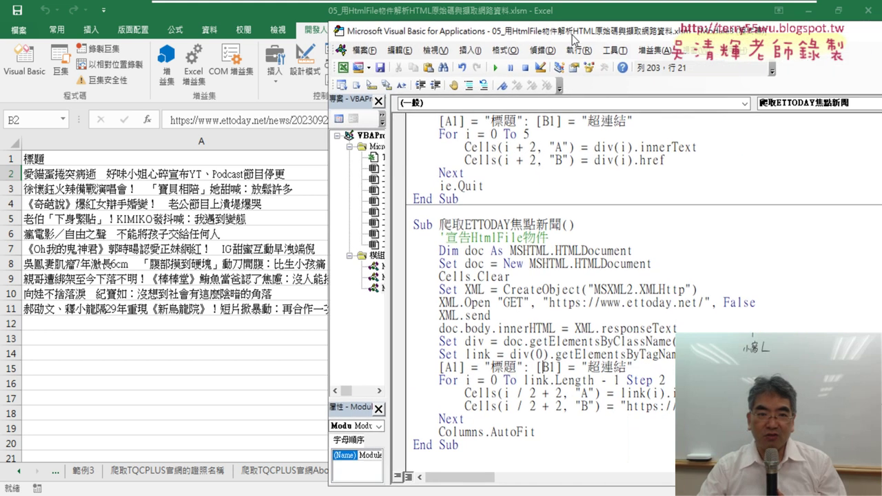
pyautogui.moveTo(572, 38); pyautogui.dragTo(460, 32)
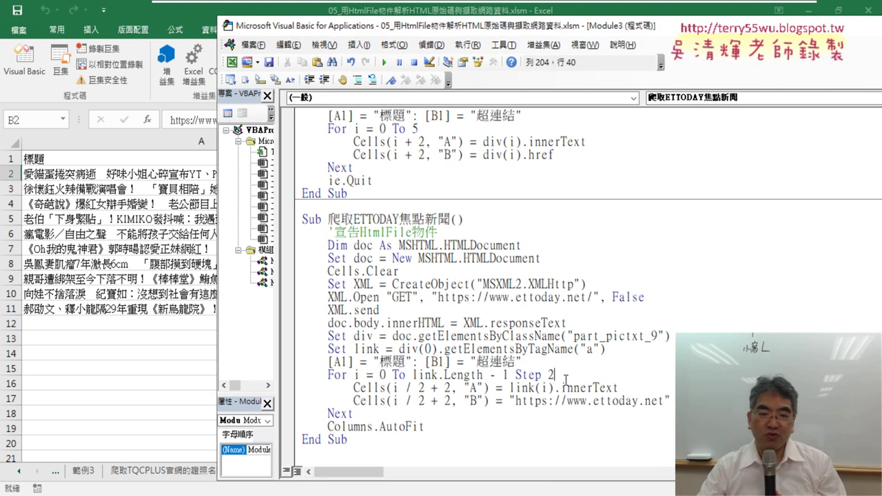
pyautogui.moveTo(565, 380); pyautogui.dragTo(513, 374)
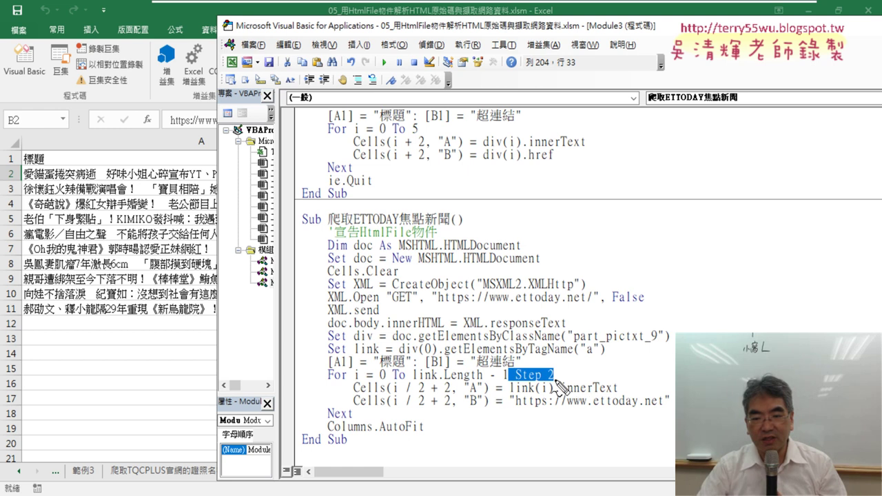
pyautogui.moveTo(551, 383)
pyautogui.mouseDown()
pyautogui.moveTo(521, 383)
pyautogui.moveTo(563, 341)
pyautogui.mouseUp()
pyautogui.moveTo(560, 348); pyautogui.dragTo(571, 359)
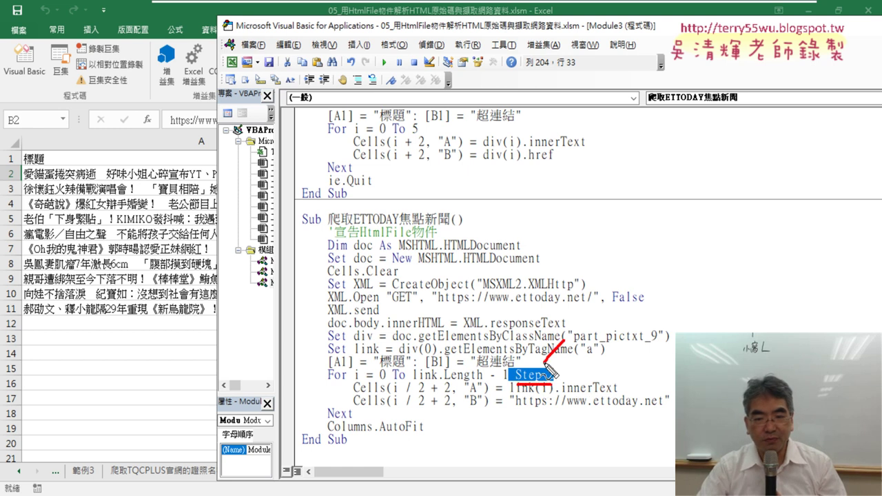
pyautogui.moveTo(408, 395)
pyautogui.mouseDown()
pyautogui.moveTo(434, 395)
pyautogui.moveTo(424, 409)
pyautogui.mouseUp()
pyautogui.moveTo(409, 353); pyautogui.dragTo(433, 373)
pyautogui.moveTo(437, 353); pyautogui.dragTo(445, 360)
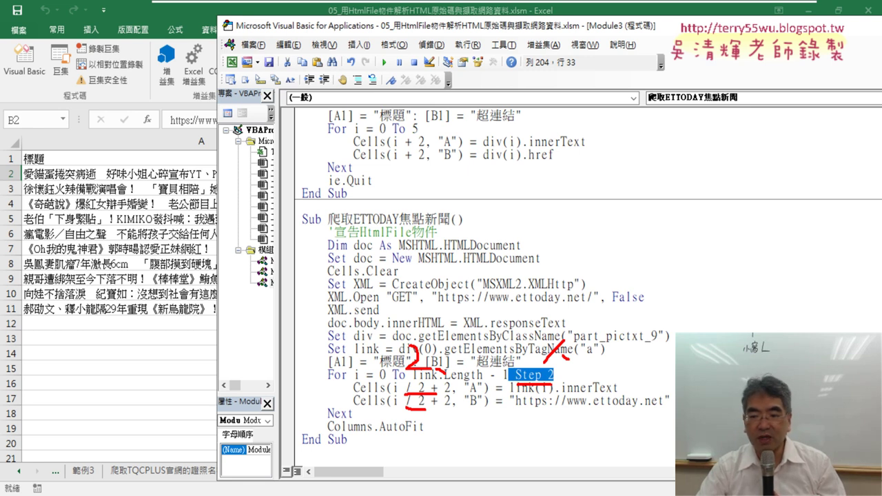
# Clear the pen annotations and bring the worksheet of scraped headlines forward.
pyautogui.moveTo(529, 411)
pyautogui.mouseDown()
pyautogui.moveTo(669, 411)
pyautogui.moveTo(624, 444)
pyautogui.moveTo(673, 447)
pyautogui.mouseUp()
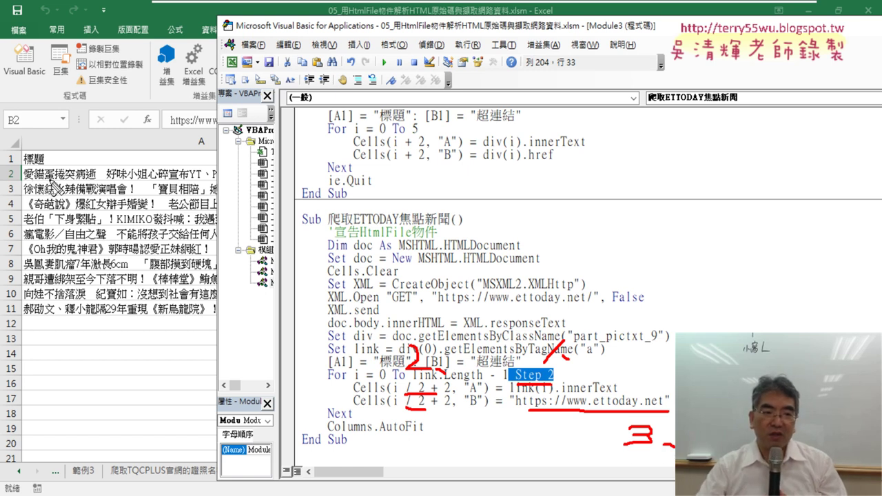
pyautogui.press('Escape')
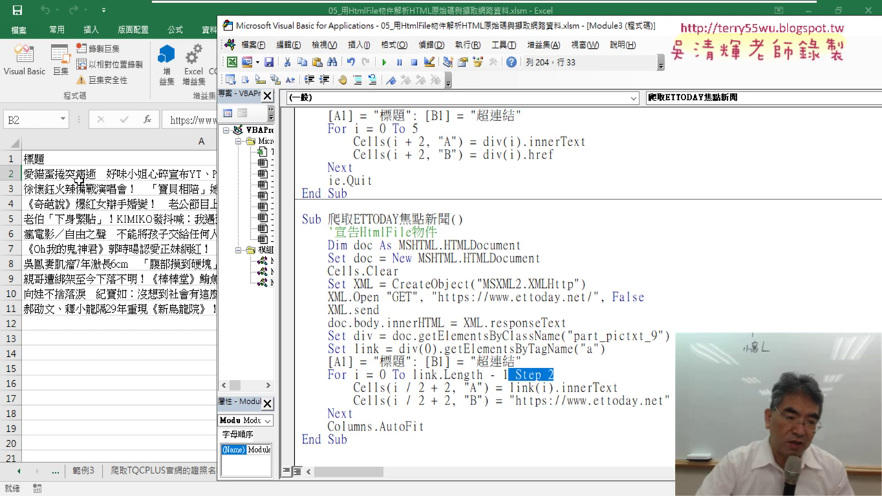
pyautogui.click(143, 187)
# Reload the ETtoday homepage in Chrome and close the developer tools to view it full width.
pyautogui.click(144, 173)
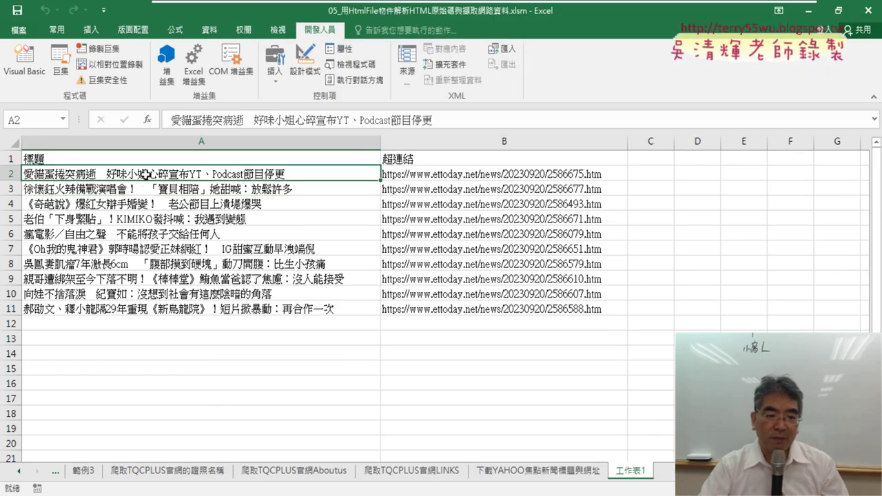
pyautogui.hotkey('alt', 'Tab')
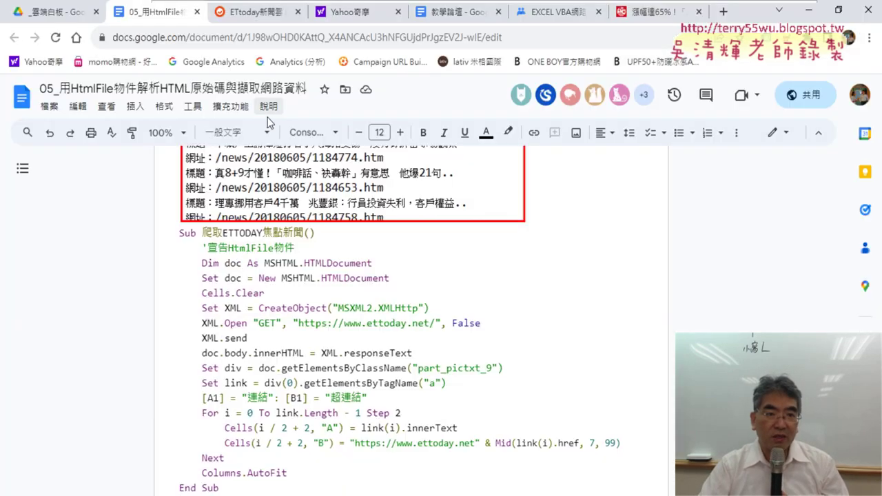
pyautogui.click(251, 11)
pyautogui.scroll(-5, 307, 399)
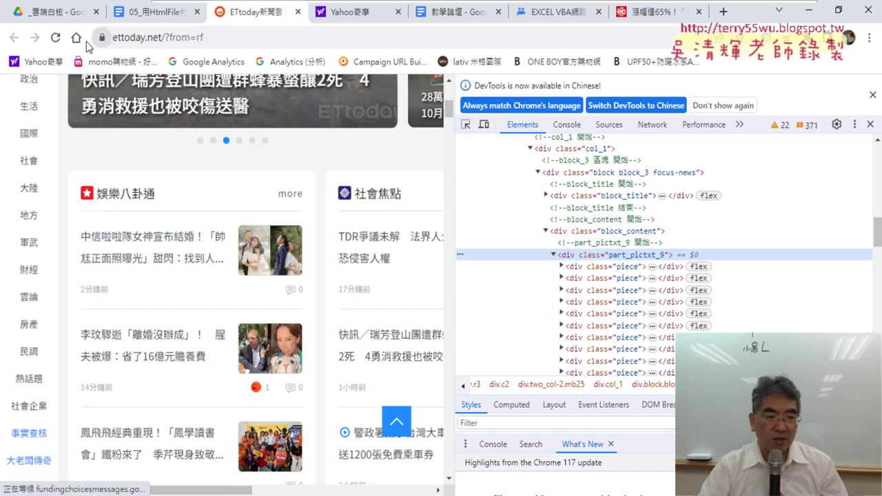
pyautogui.click(57, 38)
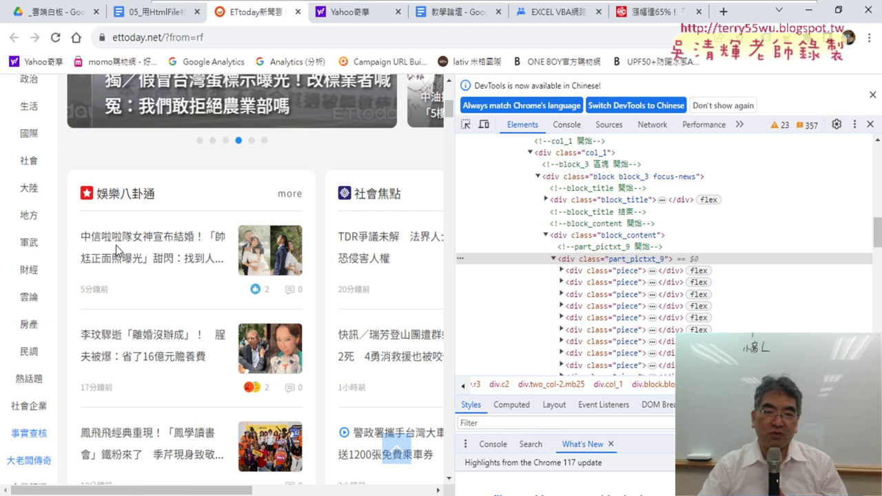
pyautogui.click(871, 125)
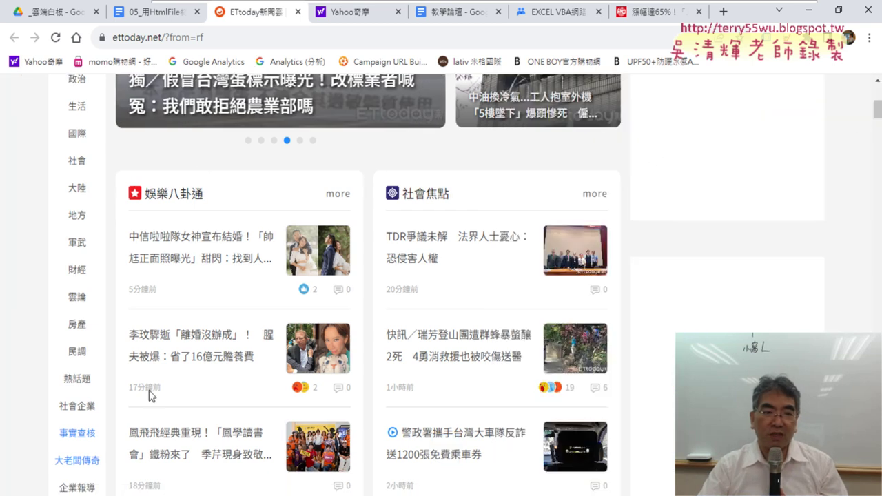
# Copy the Google Docs lines from '1.建立IE物件 through Set doc = ie.document, returning to the VBA editor.
pyautogui.click(148, 14)
pyautogui.scroll(2, 389, 346)
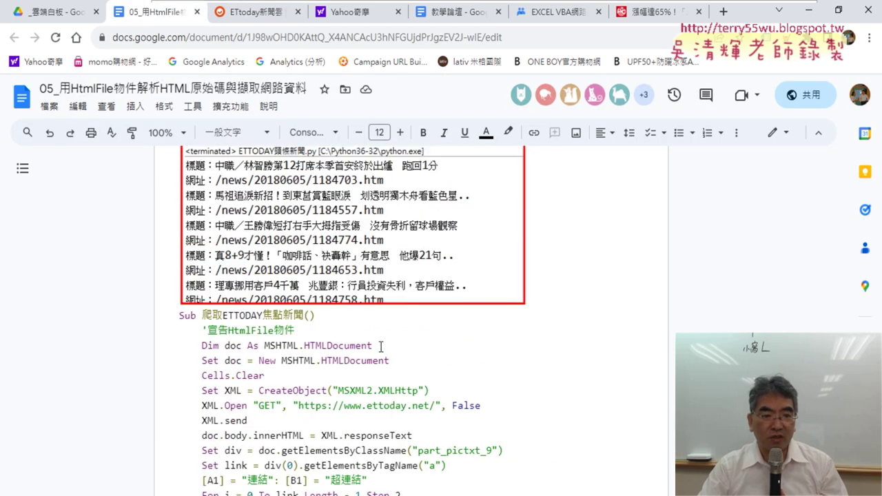
pyautogui.scroll(4, 395, 345)
pyautogui.scroll(2, 394, 344)
pyautogui.scroll(4, 395, 344)
pyautogui.scroll(3, 400, 345)
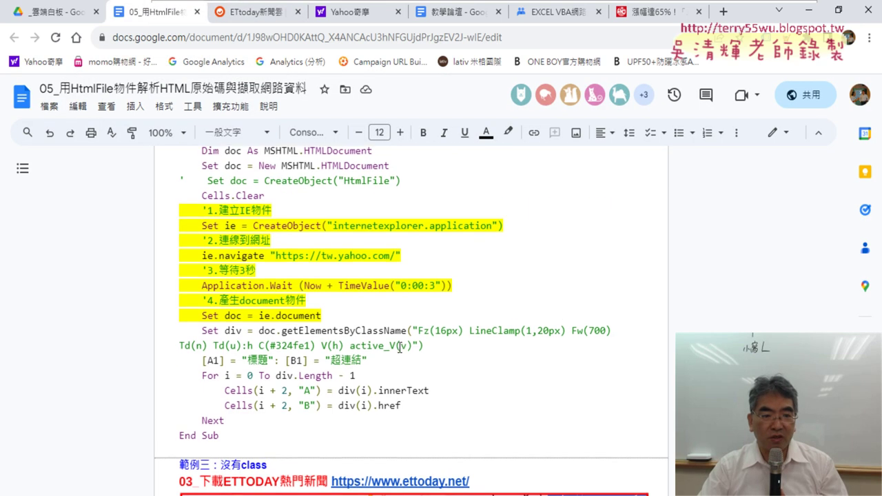
pyautogui.moveTo(175, 206); pyautogui.dragTo(332, 315)
pyautogui.hotkey('ctrl', 'c')
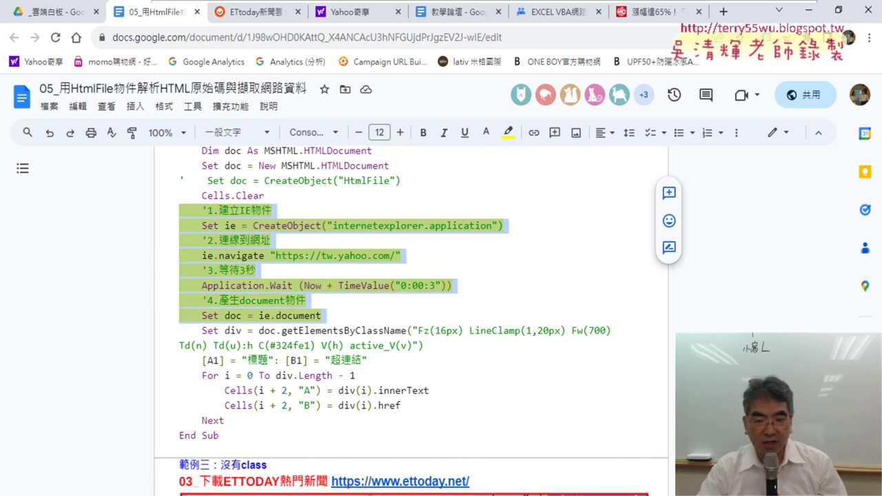
pyautogui.hotkey('alt', 'Tab')
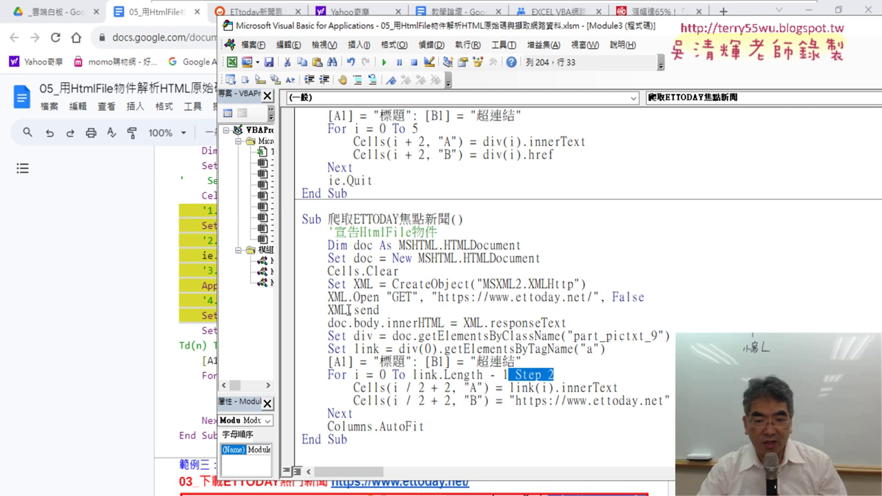
# Comment out the four XMLHttp request lines and paste the IE-object code below them.
pyautogui.moveTo(565, 322); pyautogui.dragTo(291, 285)
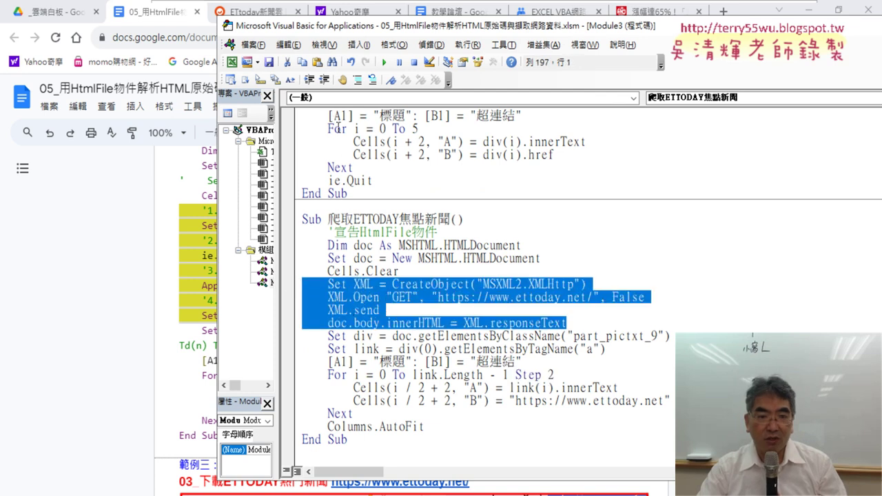
pyautogui.click(357, 80)
pyautogui.click(597, 322)
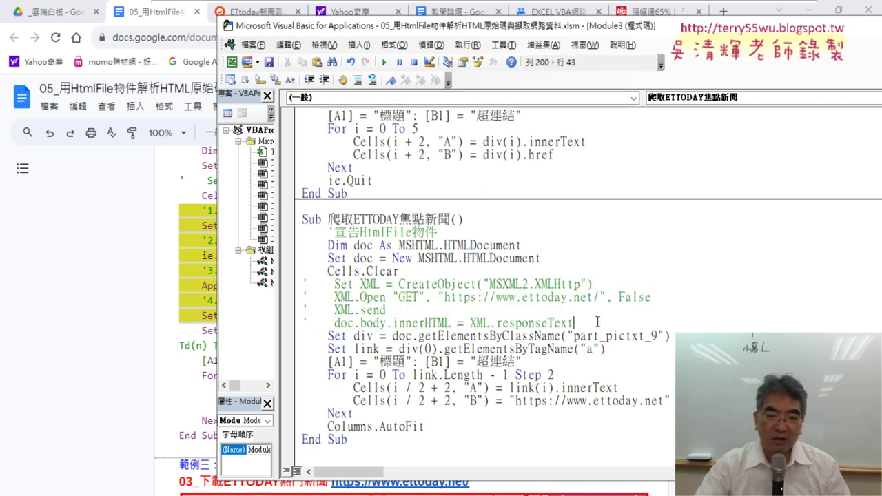
pyautogui.press('Return')
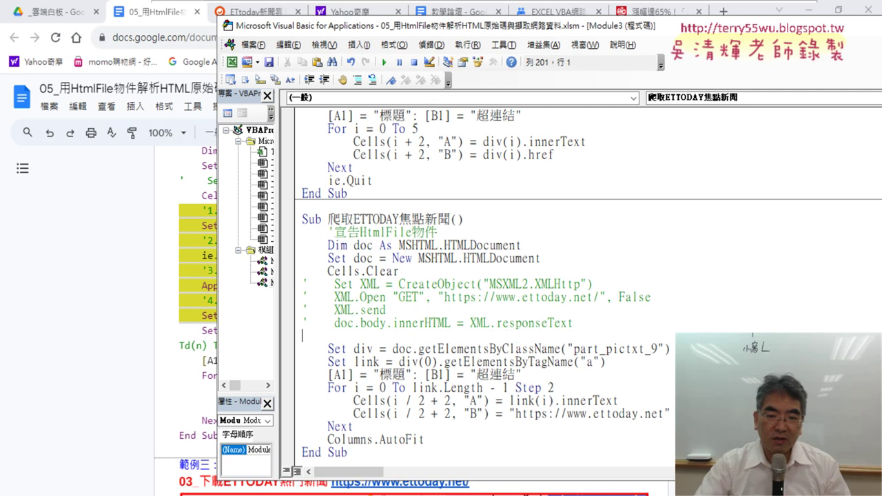
pyautogui.hotkey('ctrl', 'v')
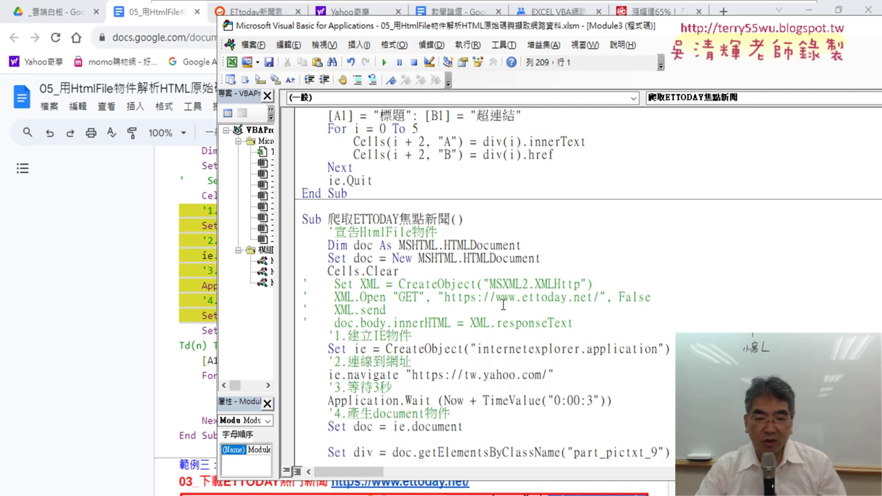
pyautogui.moveTo(444, 297); pyautogui.dragTo(598, 298)
pyautogui.rightClick(574, 299)
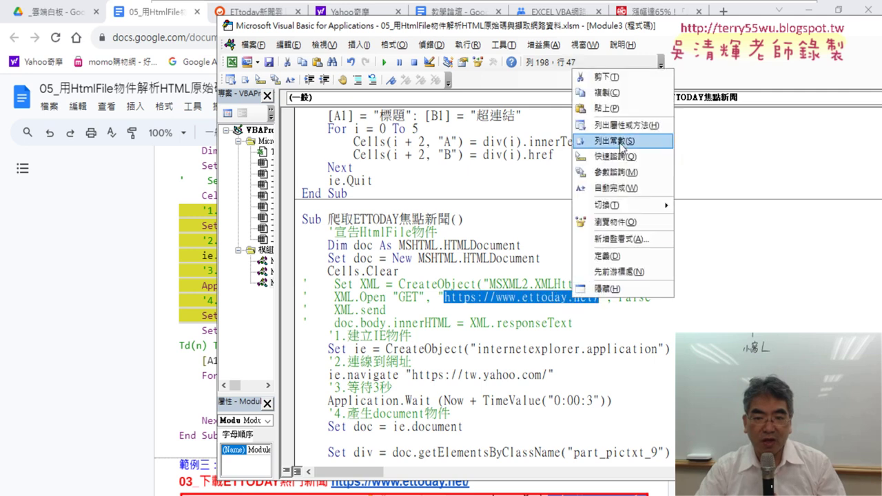
pyautogui.click(631, 93)
pyautogui.click(412, 375)
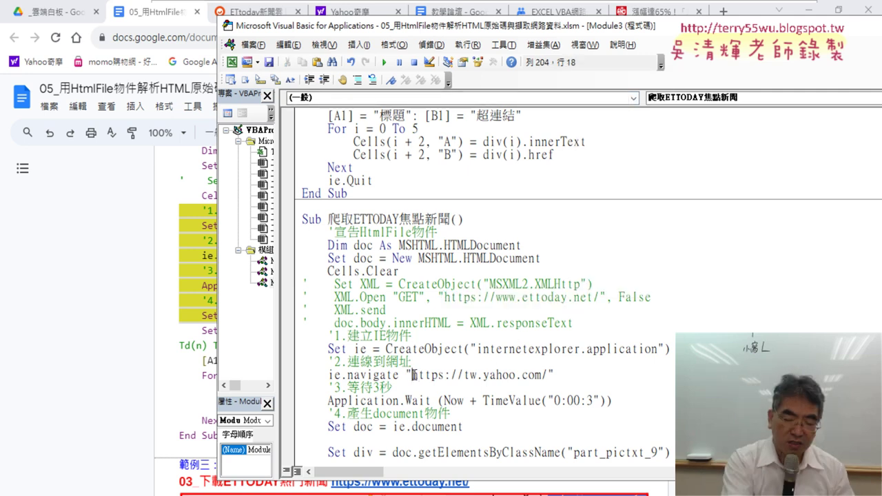
pyautogui.moveTo(412, 375); pyautogui.dragTo(549, 374)
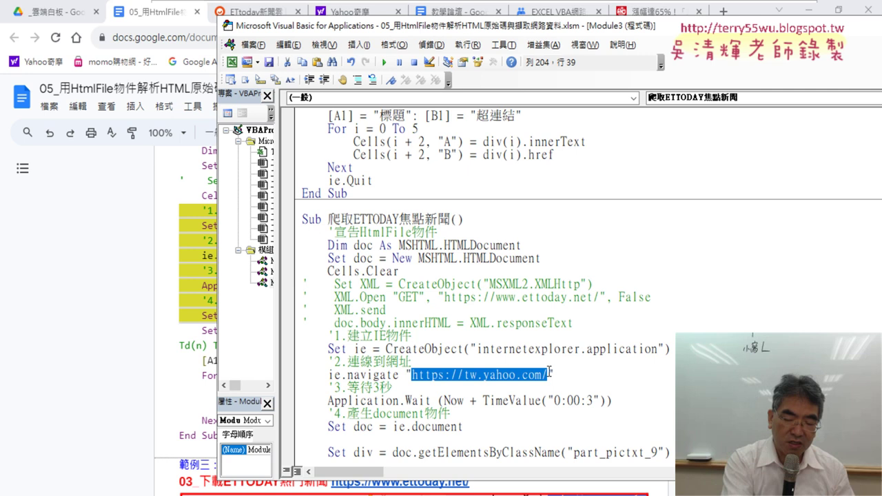
pyautogui.hotkey('ctrl', 'v')
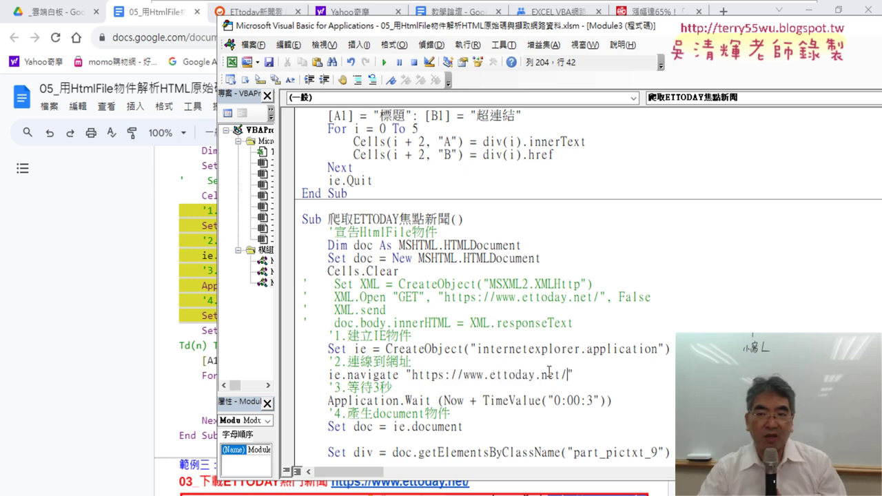
pyautogui.click(807, 10)
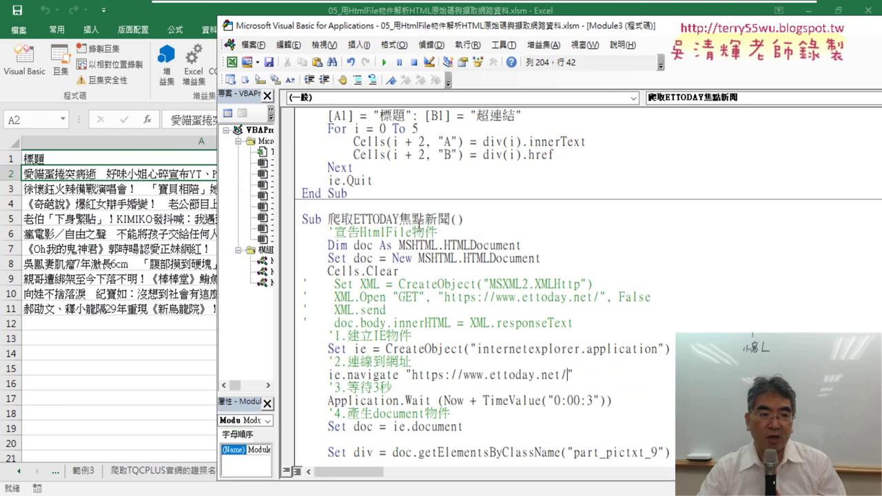
# Run the revised IE-based ETTODAY macro and check the new headline in A2.
pyautogui.click(382, 322)
pyautogui.click(383, 62)
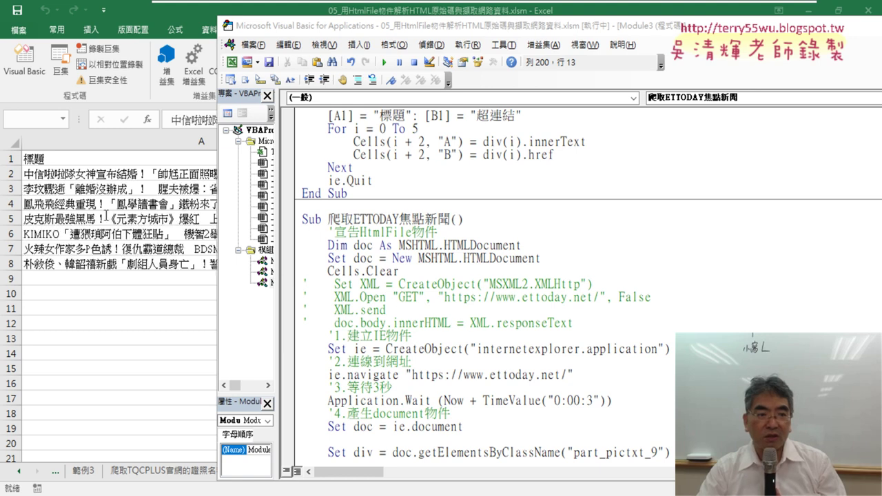
pyautogui.click(49, 172)
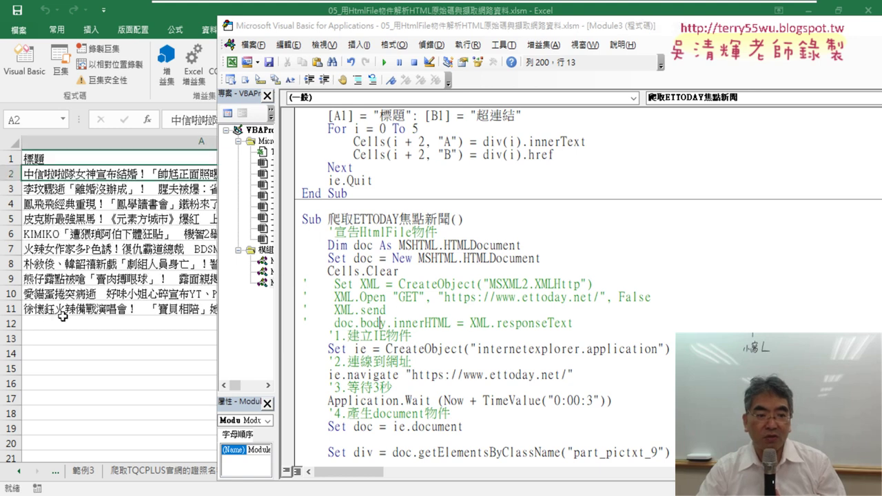
pyautogui.hotkey('alt', 'Tab')
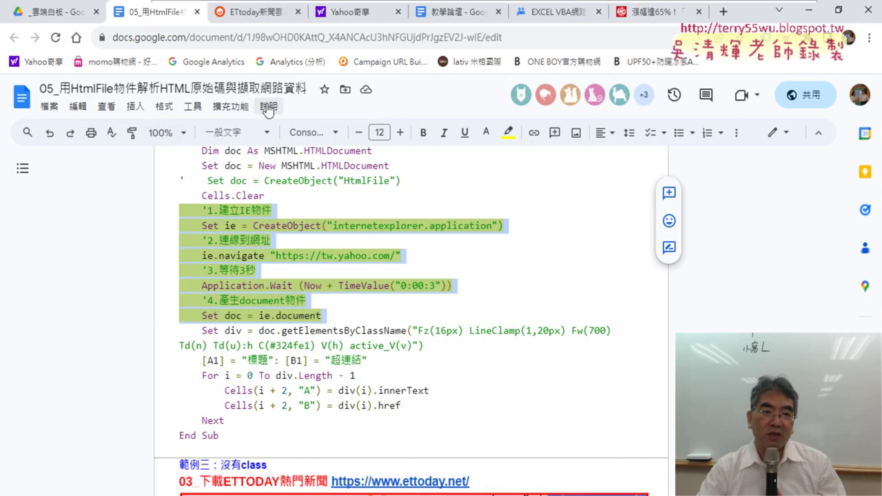
# Scroll through the ETtoday homepage headlines to compare them with the sheet, then minimize Chrome.
pyautogui.click(270, 20)
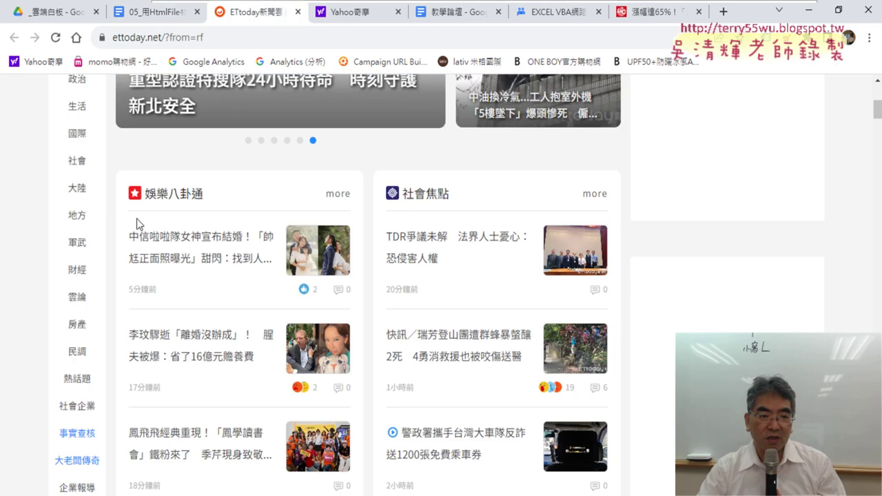
pyautogui.scroll(-5, 262, 269)
pyautogui.scroll(-5, 263, 272)
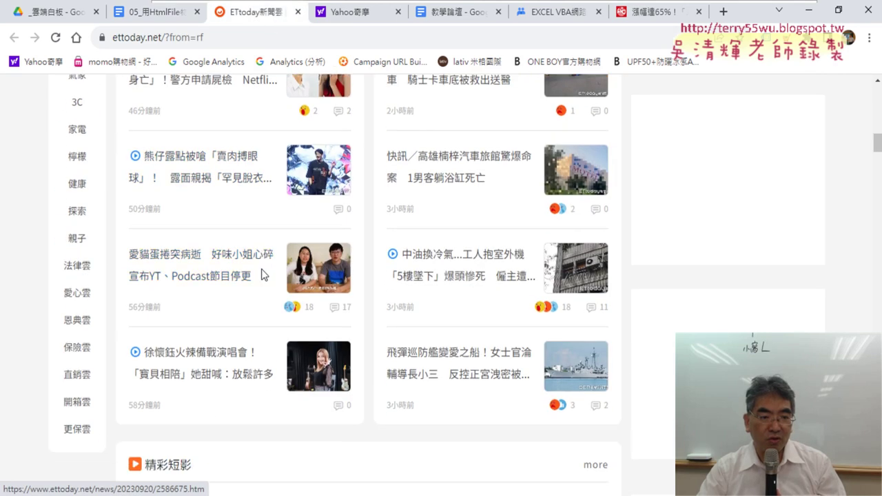
pyautogui.scroll(-2, 262, 274)
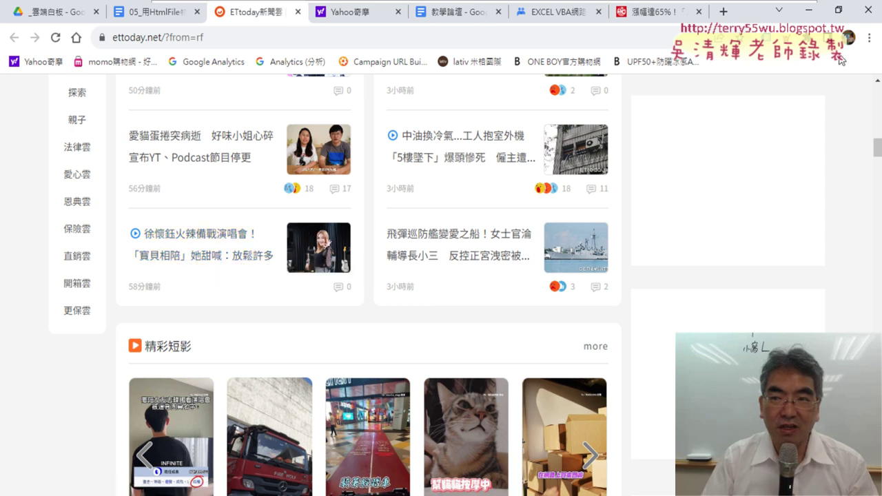
pyautogui.click(809, 11)
# Review the Step 2 on the macro's For loop line without editing, then switch to EVO Class Management.
pyautogui.scroll(-2, 516, 372)
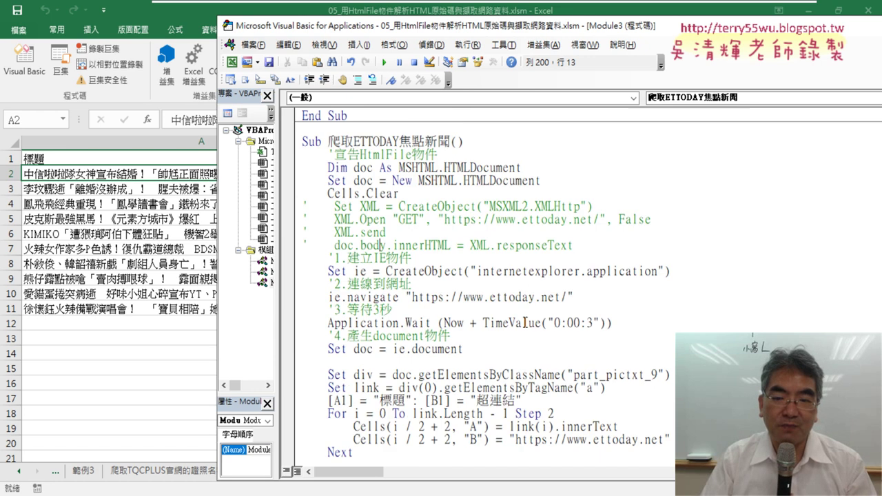
pyautogui.scroll(-1, 516, 372)
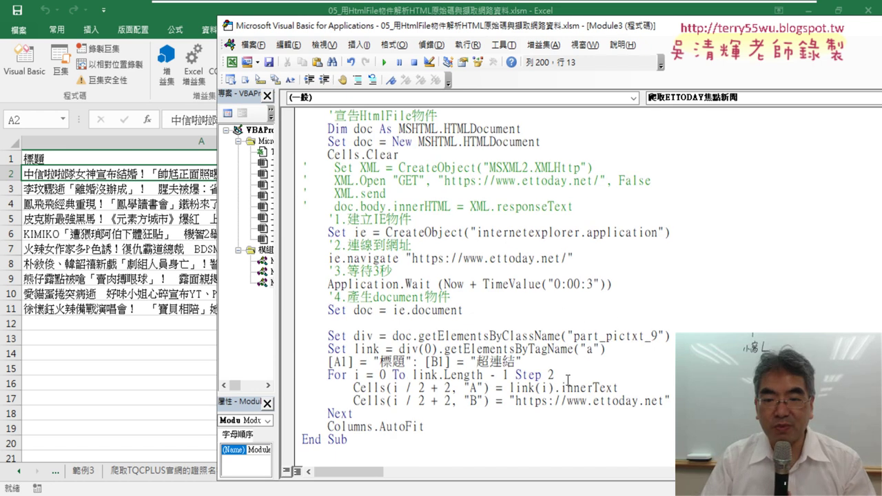
pyautogui.moveTo(567, 379); pyautogui.dragTo(507, 375)
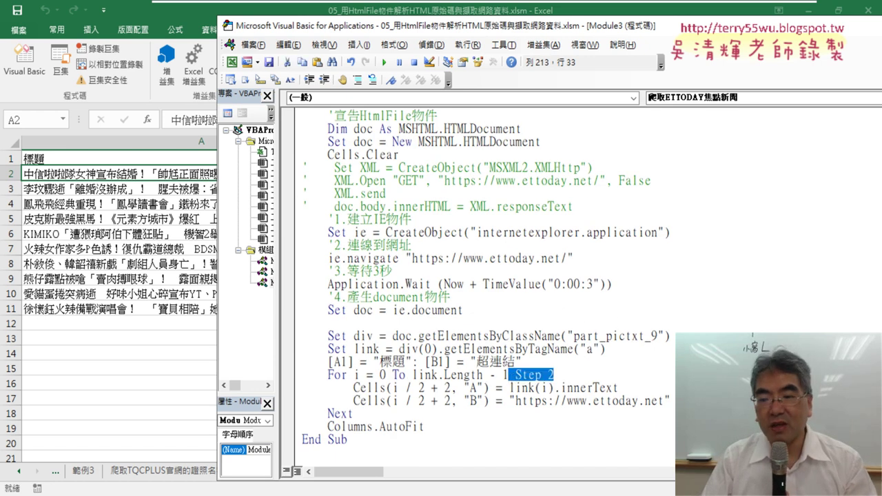
pyautogui.click(553, 376)
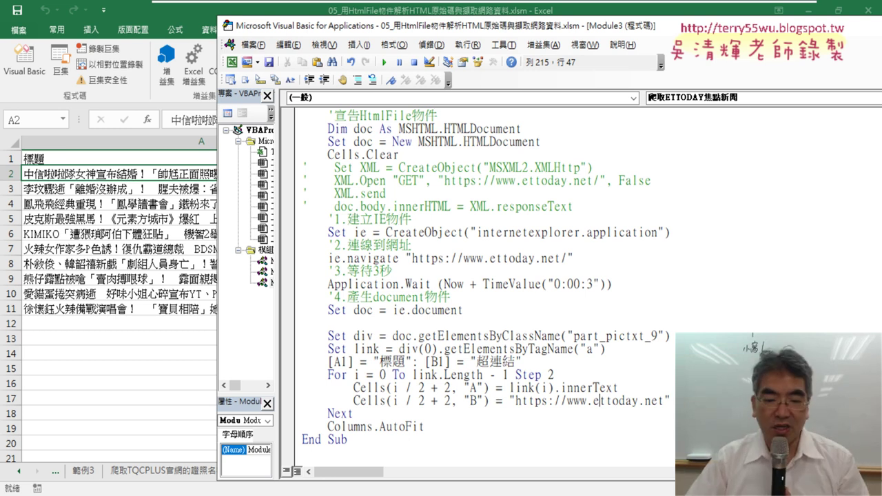
pyautogui.press('F5')
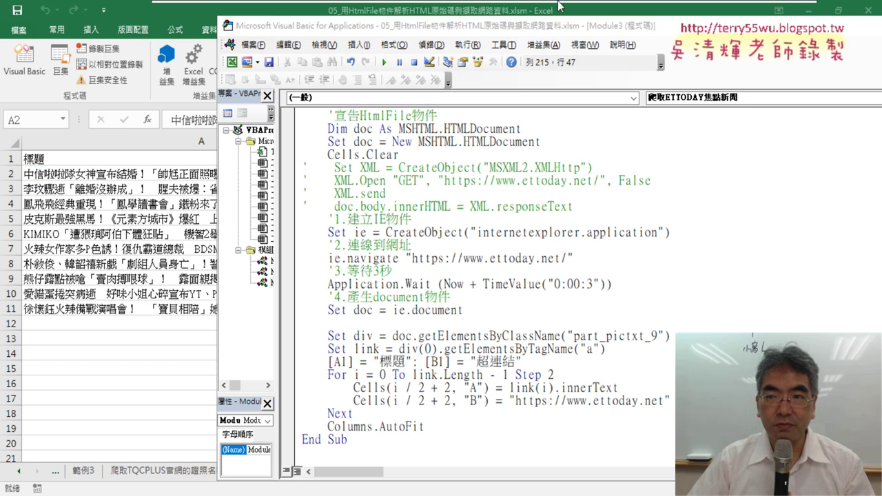